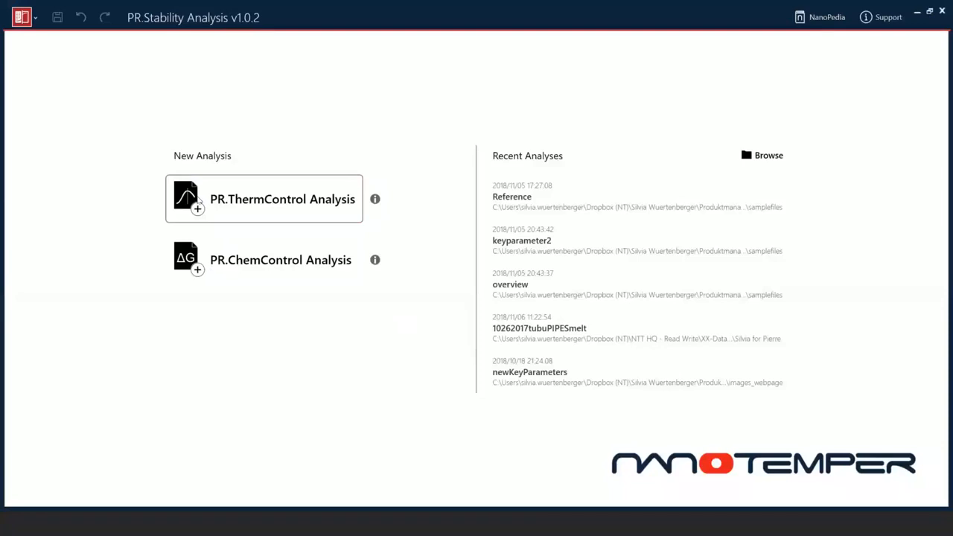
Open the overview analysis and display the curves of the BSA merge set.
click(199, 201)
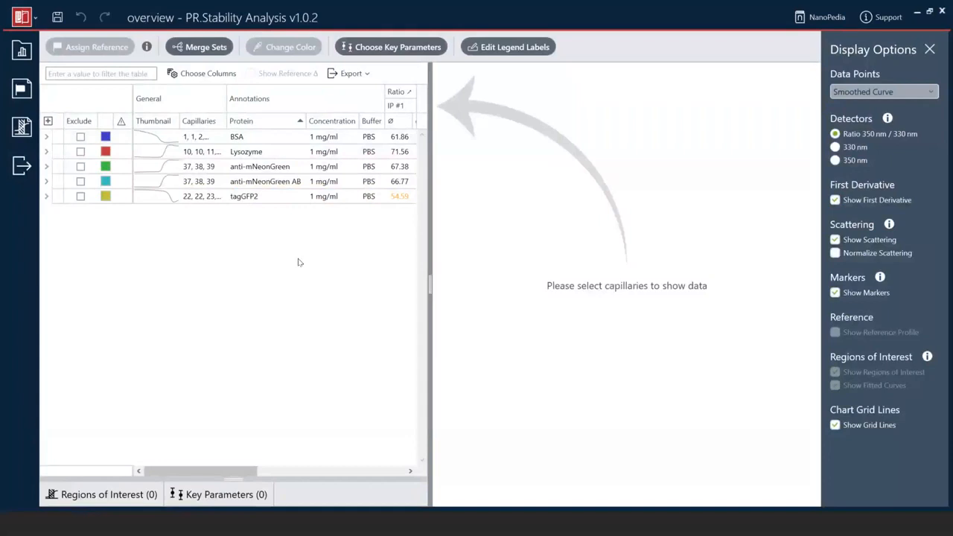
click(252, 137)
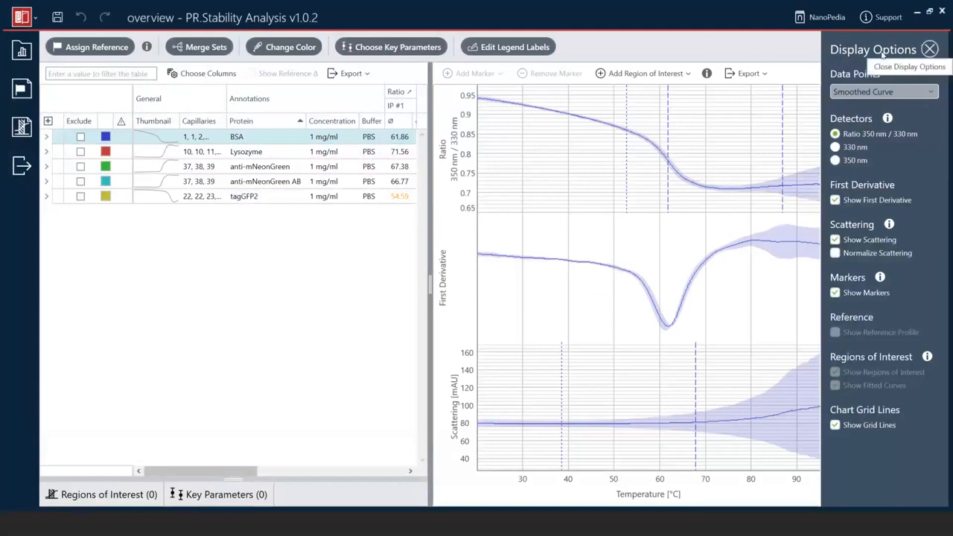
View the BSA curves in the 330 nm and 350 nm detectors, and return to Ratio 350 nm / 330 nm.
click(835, 147)
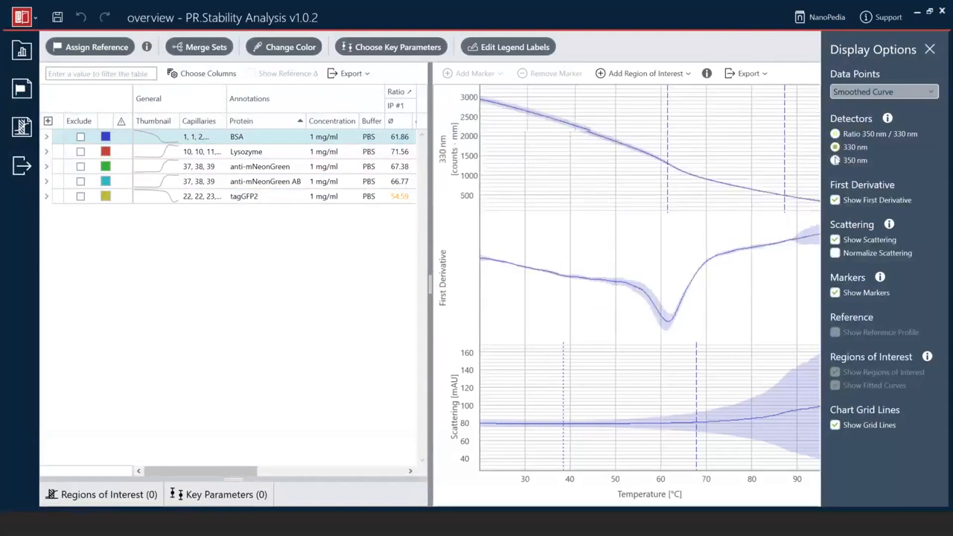
click(834, 160)
click(835, 135)
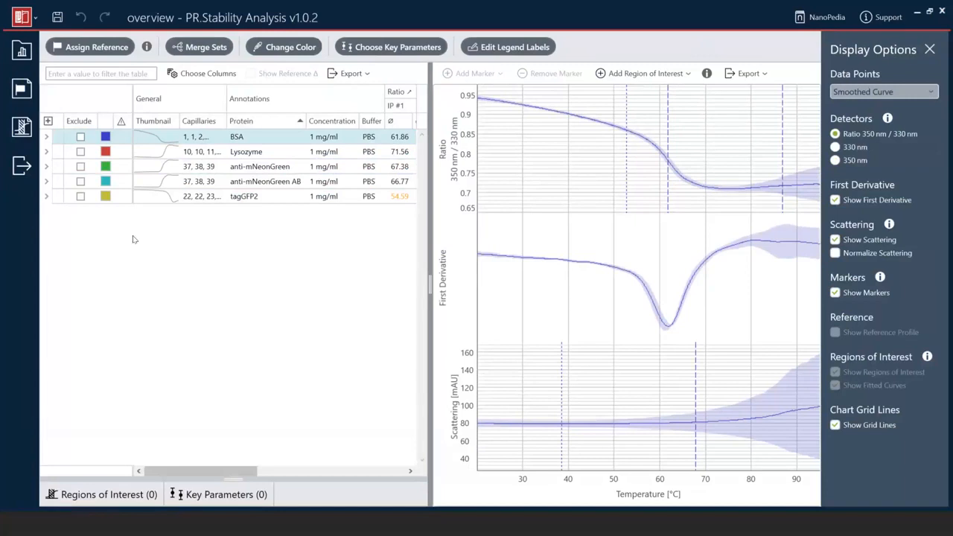
Check the analysis data and loaded files of this analysis, and hide that information again.
click(21, 50)
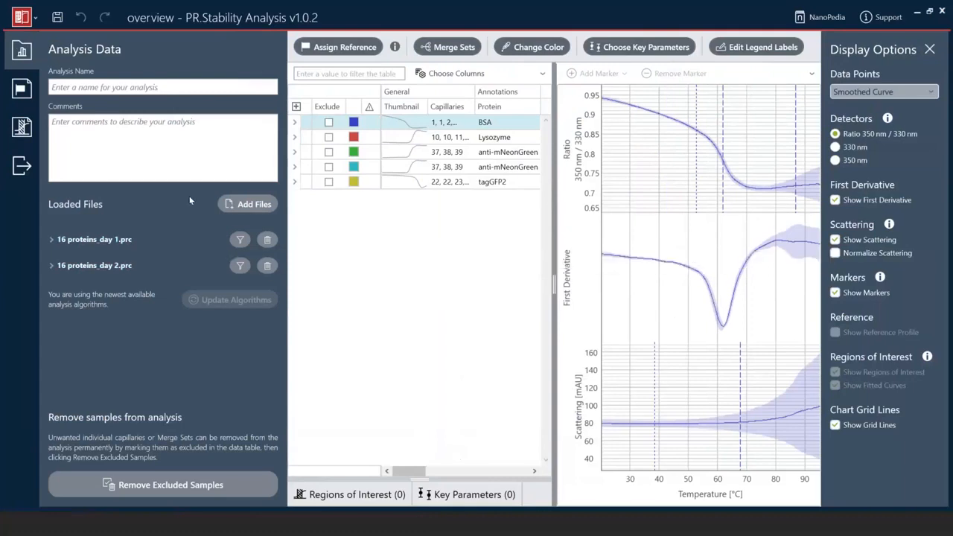
click(33, 52)
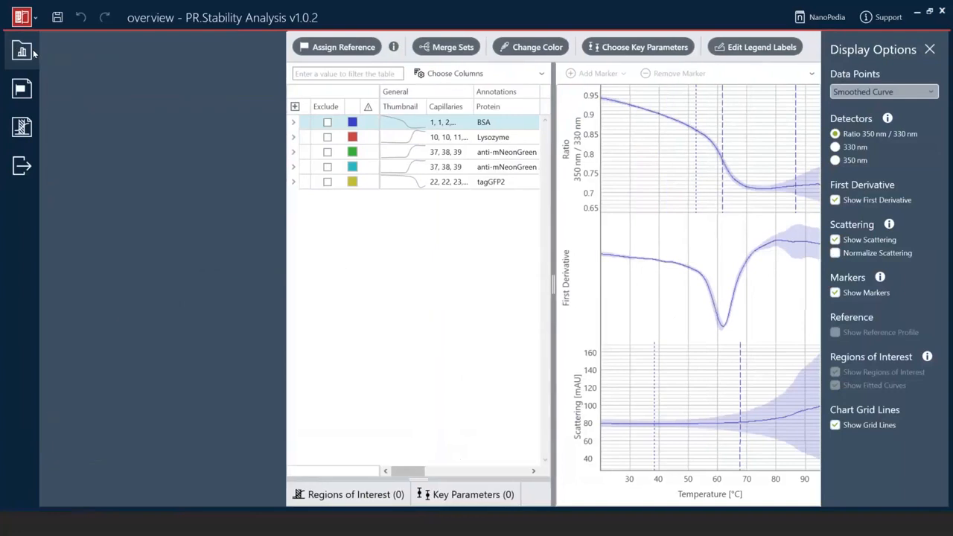
click(61, 167)
click(116, 269)
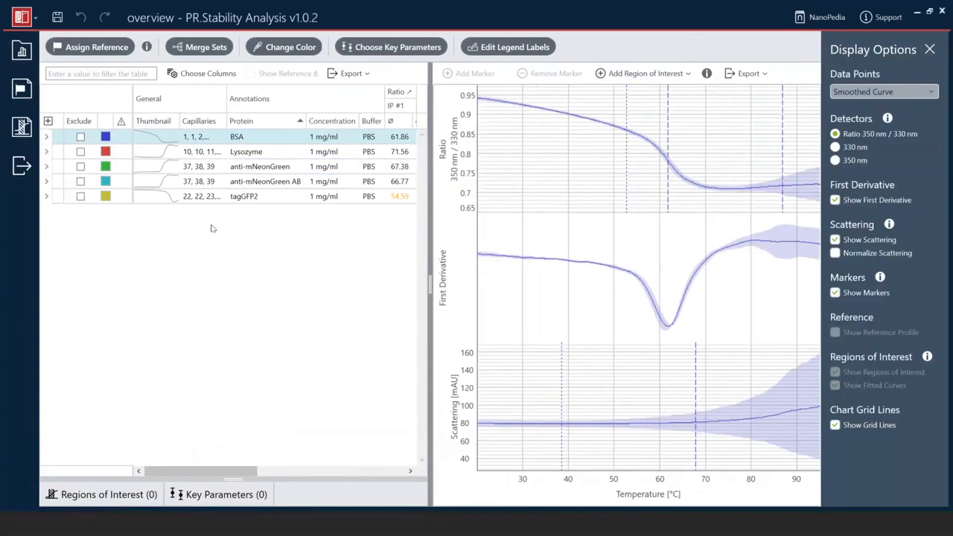
View the curves of the Lysozyme and anti-mNeonGreen merge sets individually.
click(247, 170)
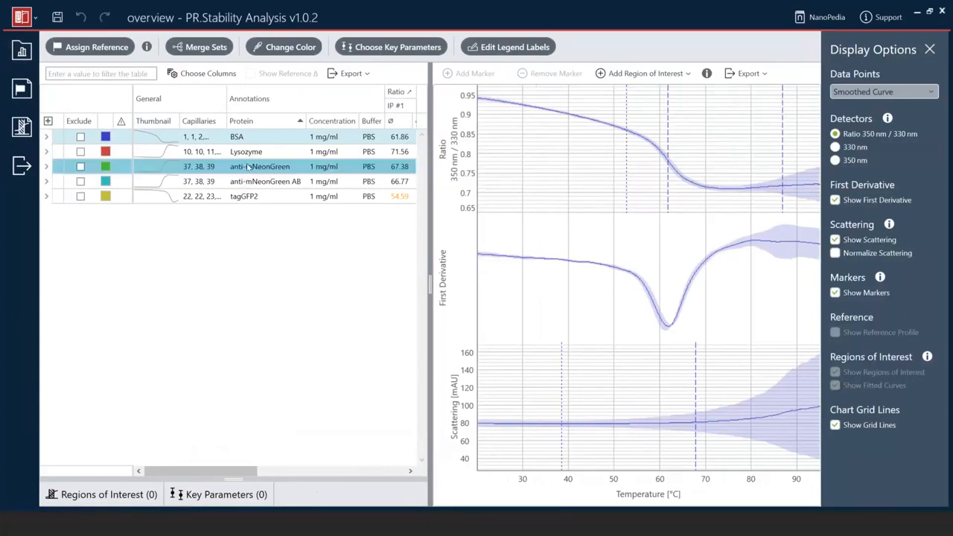
click(240, 143)
click(246, 153)
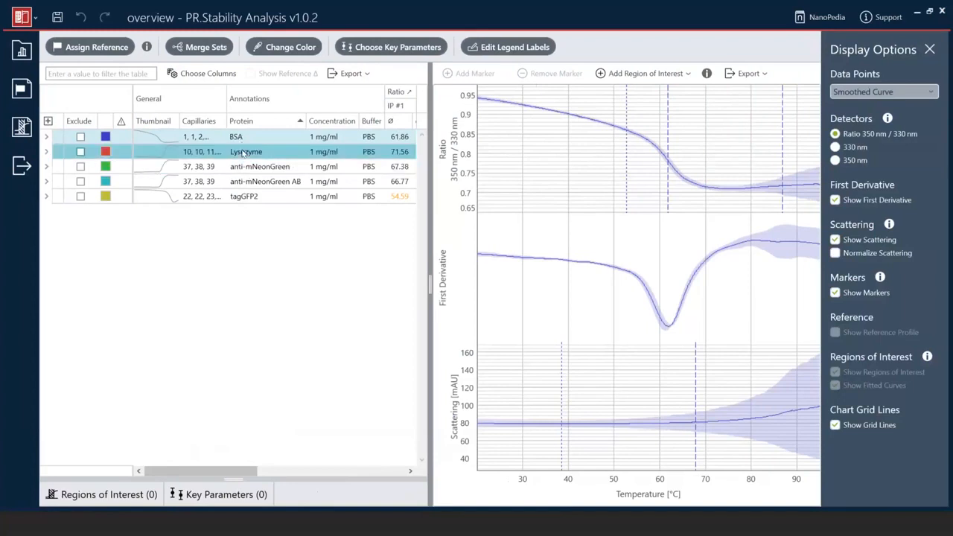
click(122, 170)
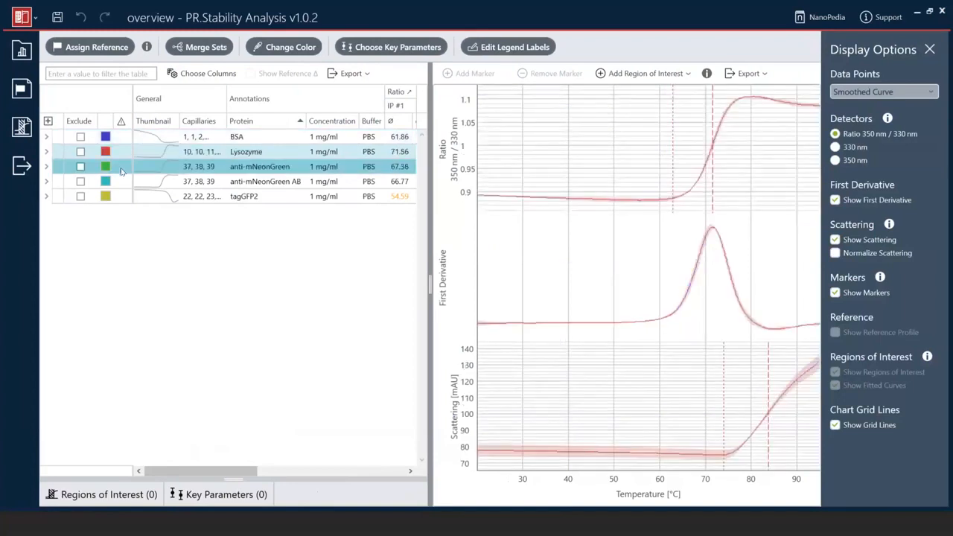
ctrl+click(121, 184)
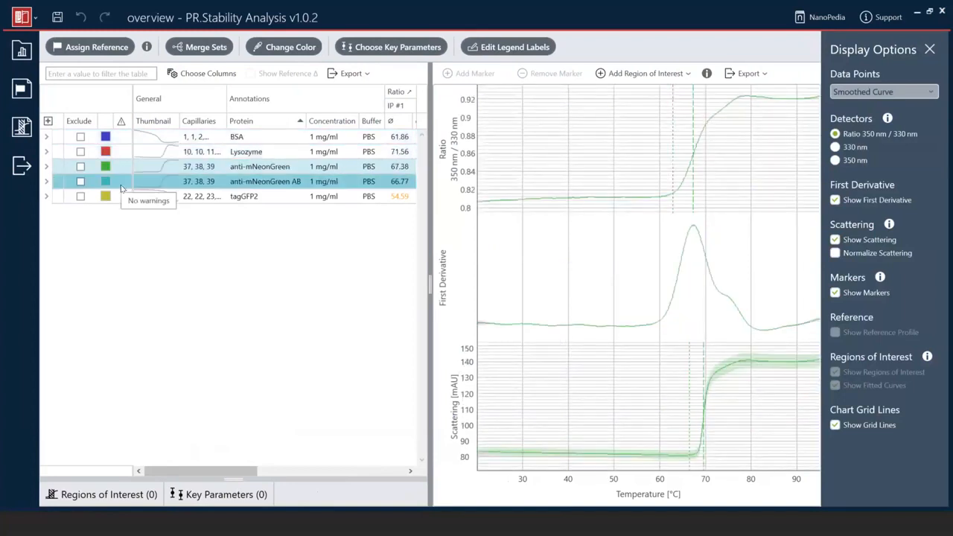
Display anti-mNeonGreen AB and overlay the curves of BSA and Lysozyme for comparison.
click(121, 188)
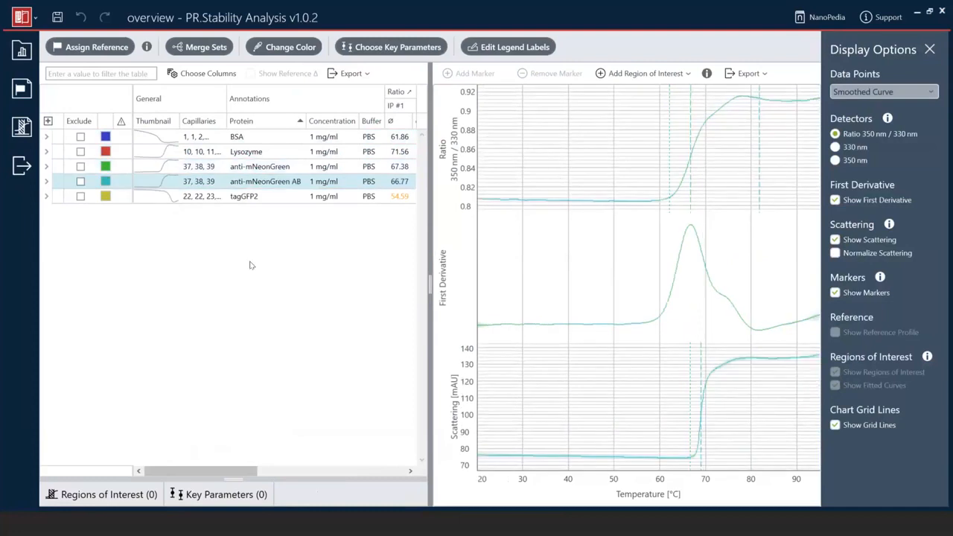
ctrl+click(173, 141)
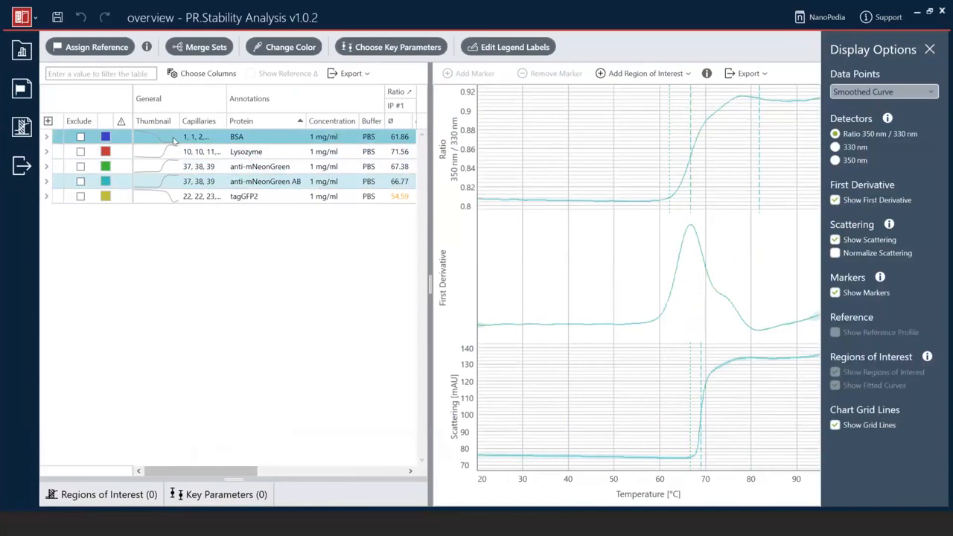
ctrl+click(187, 152)
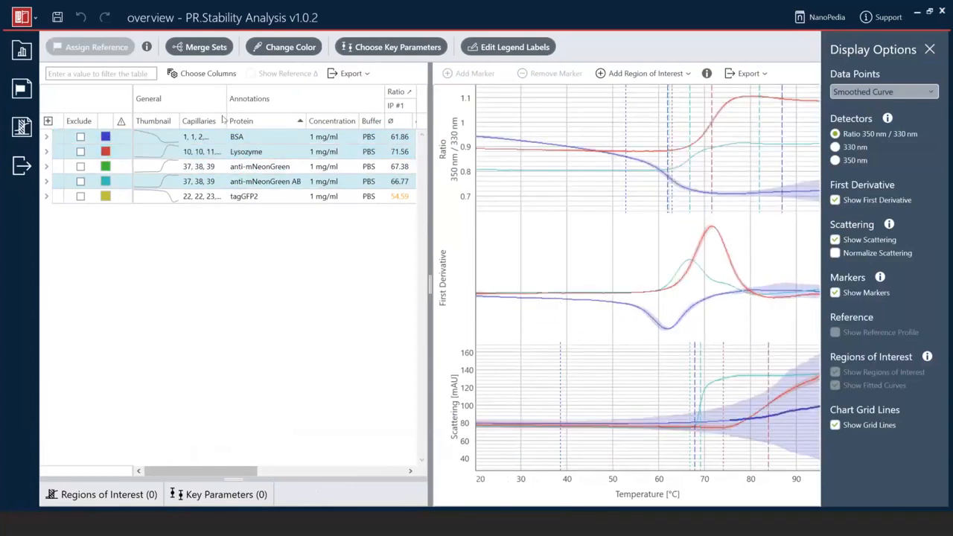
Display only the BSA merge set and expand it to list its individual replicate capillaries.
click(248, 137)
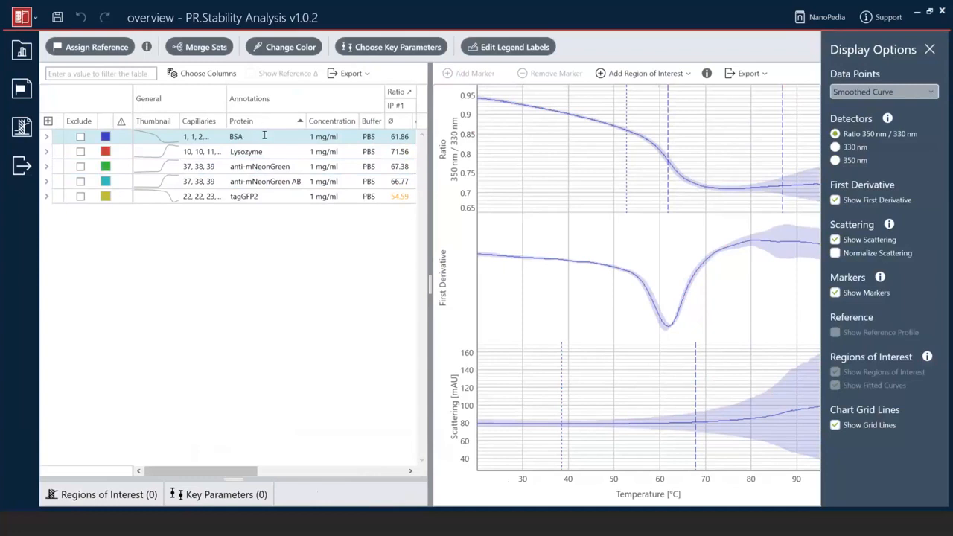
click(46, 137)
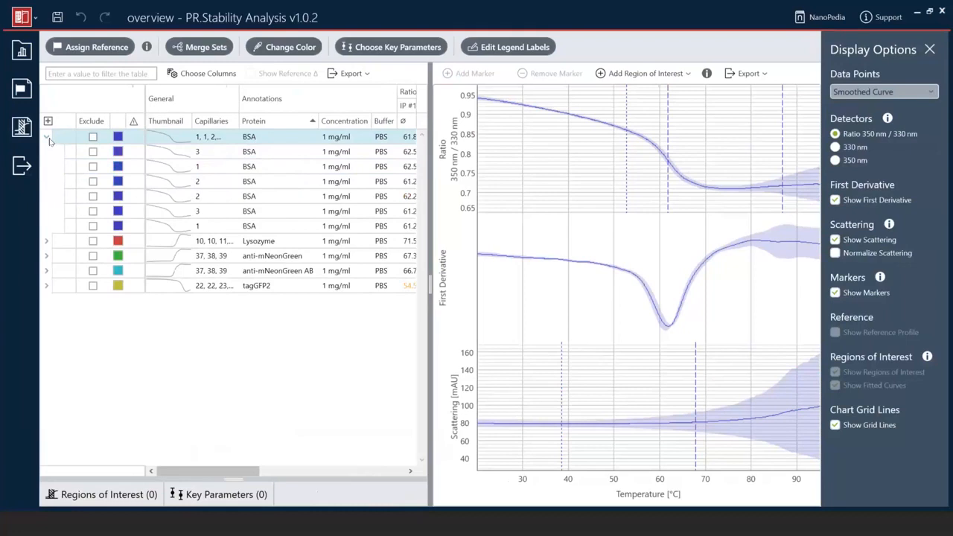
click(270, 153)
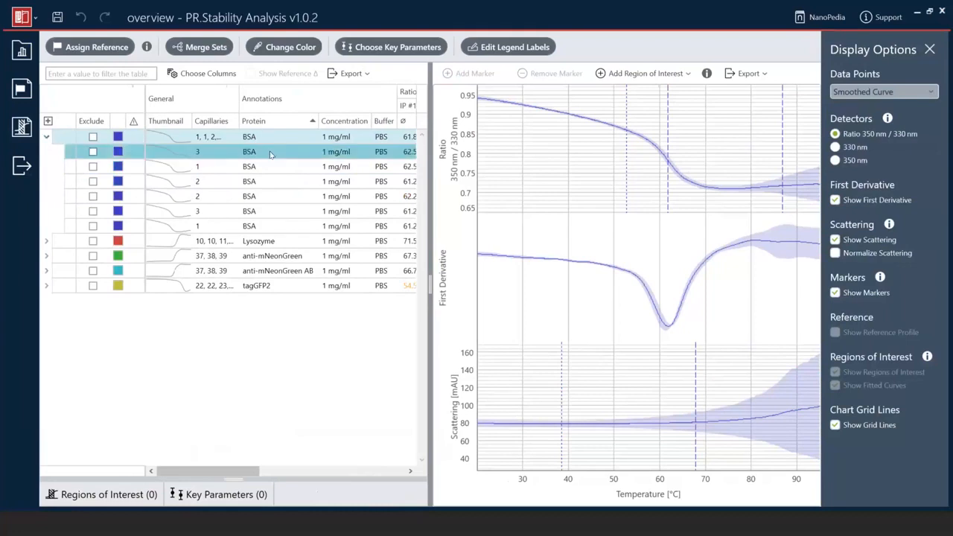
click(271, 181)
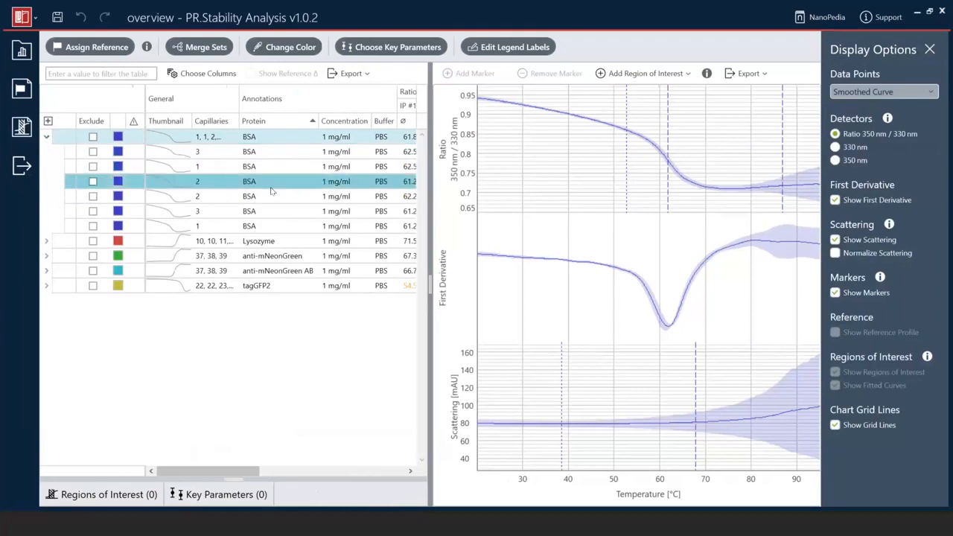
click(271, 192)
click(271, 227)
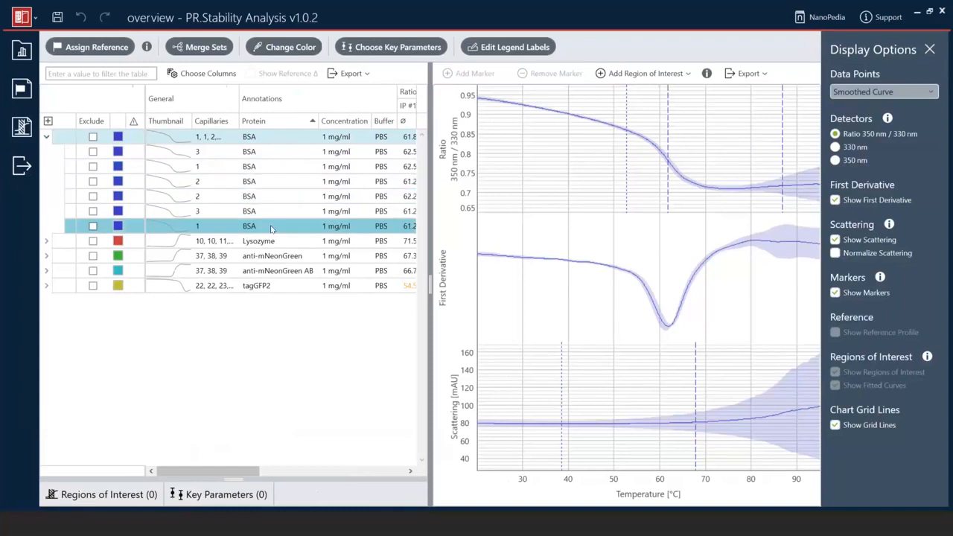
click(272, 152)
click(272, 140)
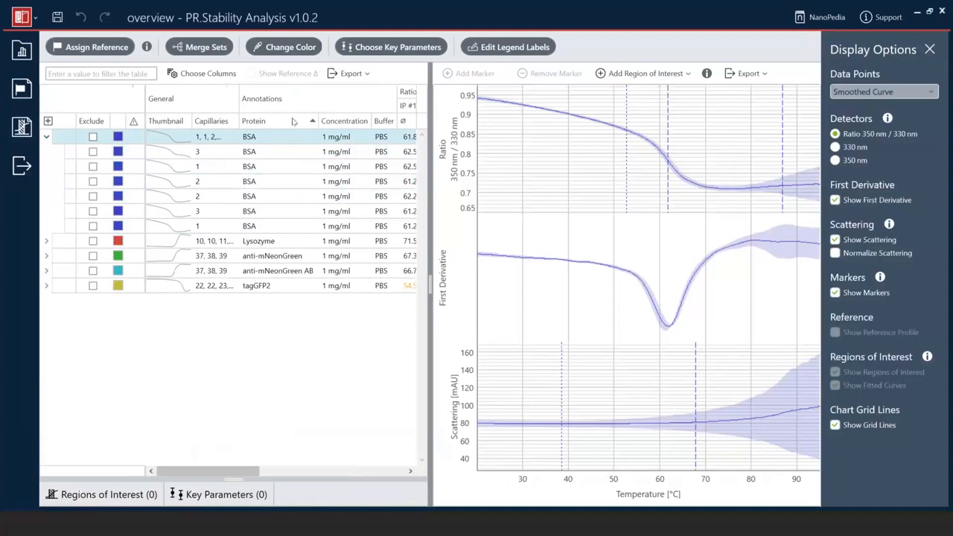
Examine the Ratio and Scattering result columns of the BSA replicates, including inflection points, slope and onset.
drag(233, 479, 254, 479)
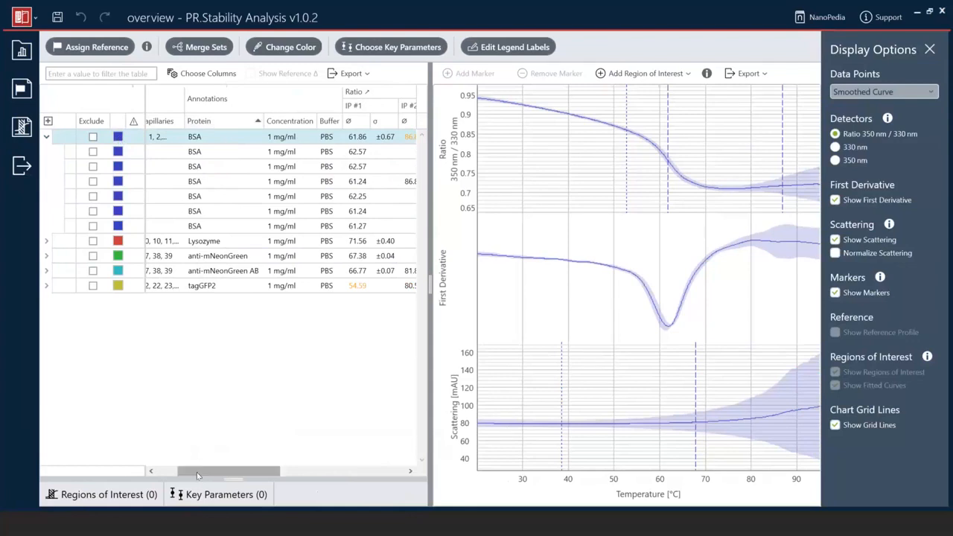
drag(197, 472, 261, 474)
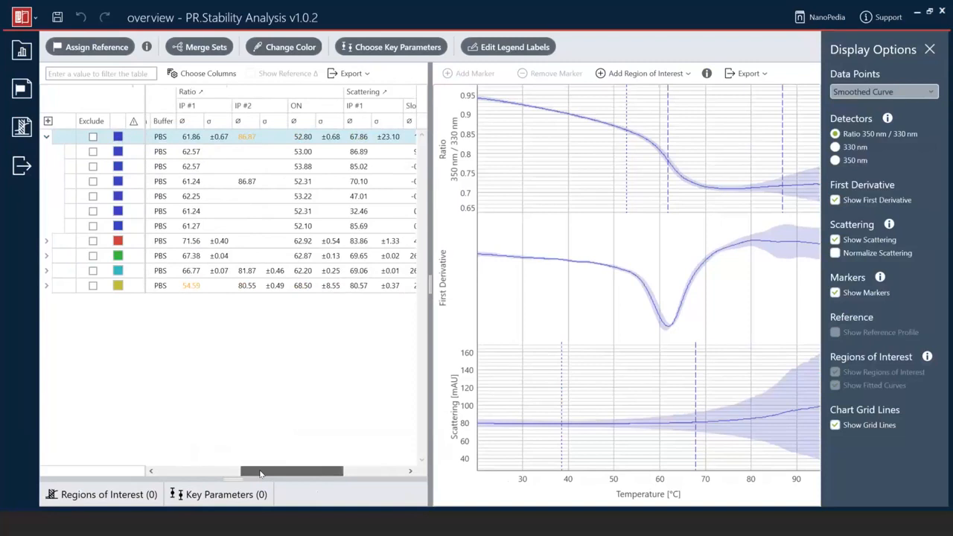
drag(261, 474, 267, 474)
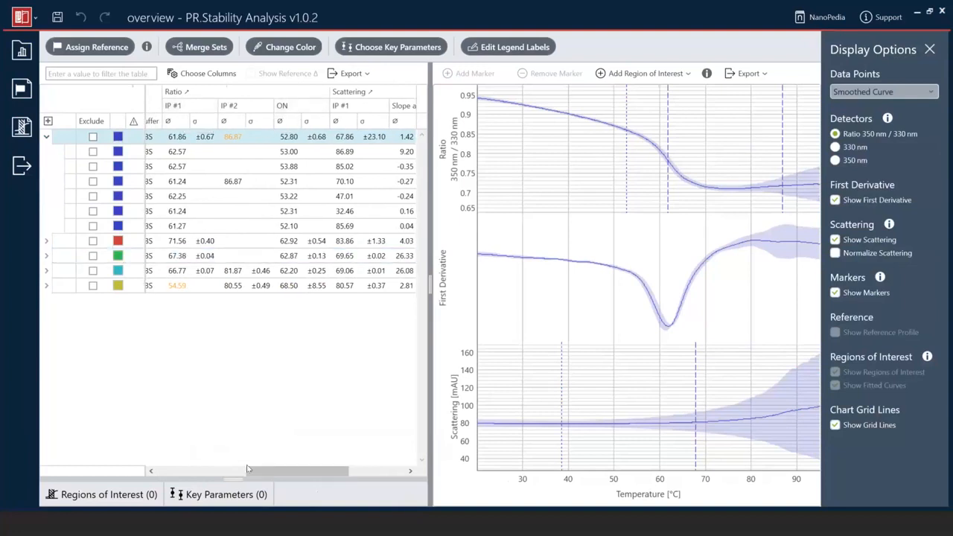
drag(253, 471, 293, 465)
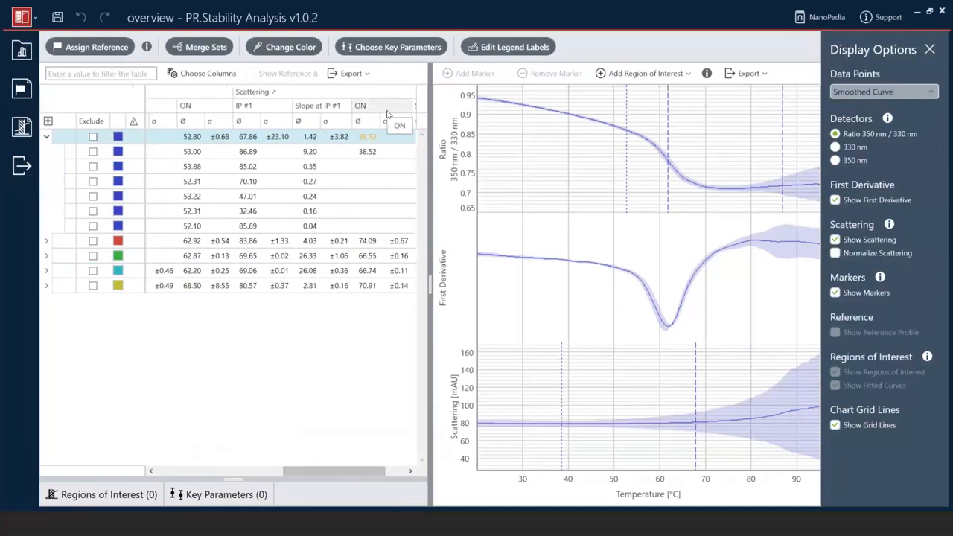
click(387, 211)
drag(361, 470, 383, 471)
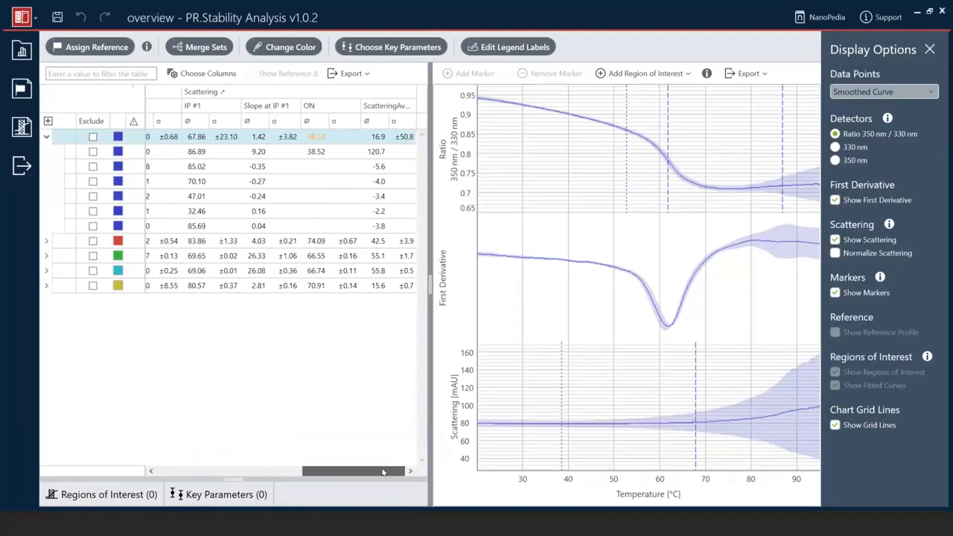
drag(383, 471, 236, 471)
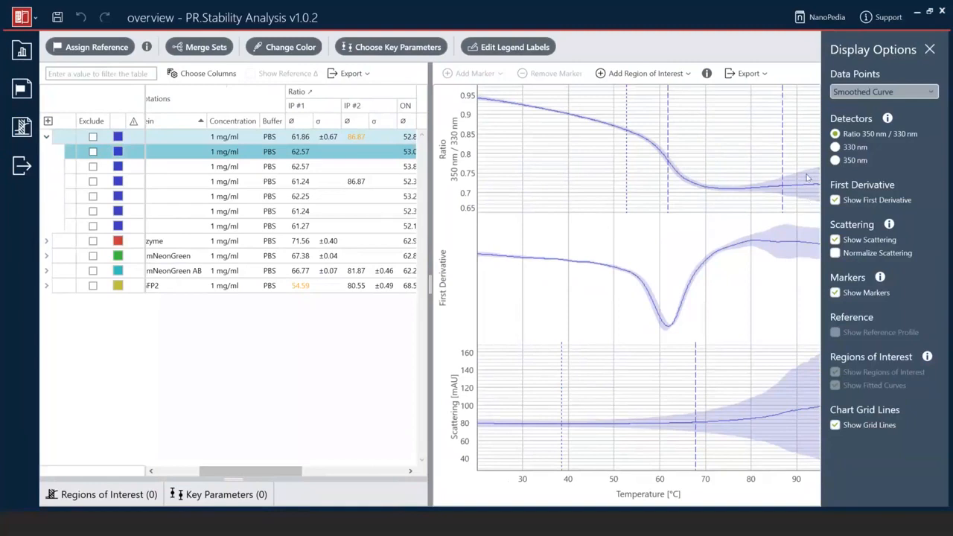
Compare the Ratio IP #2 values of the BSA replicates and check the warning on the merged value.
drag(249, 471, 273, 465)
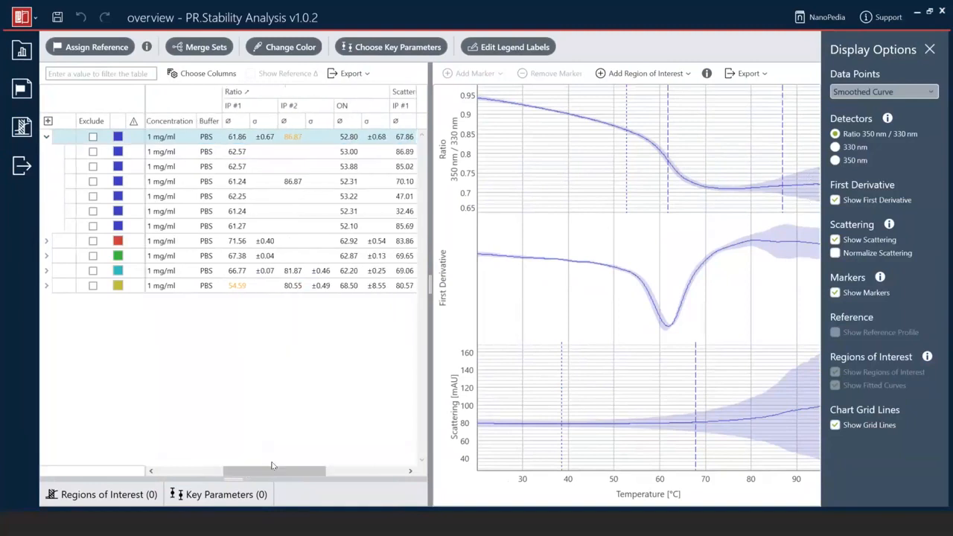
click(296, 148)
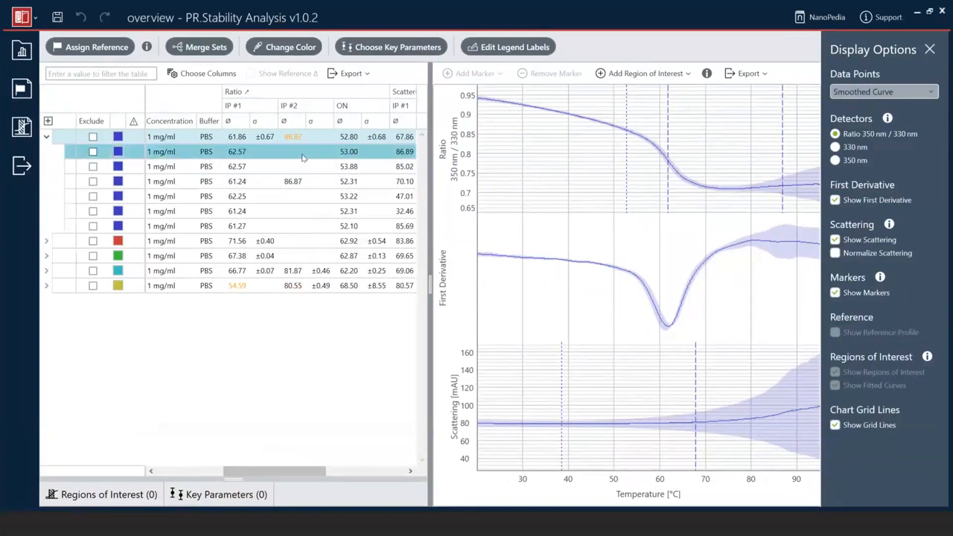
click(299, 181)
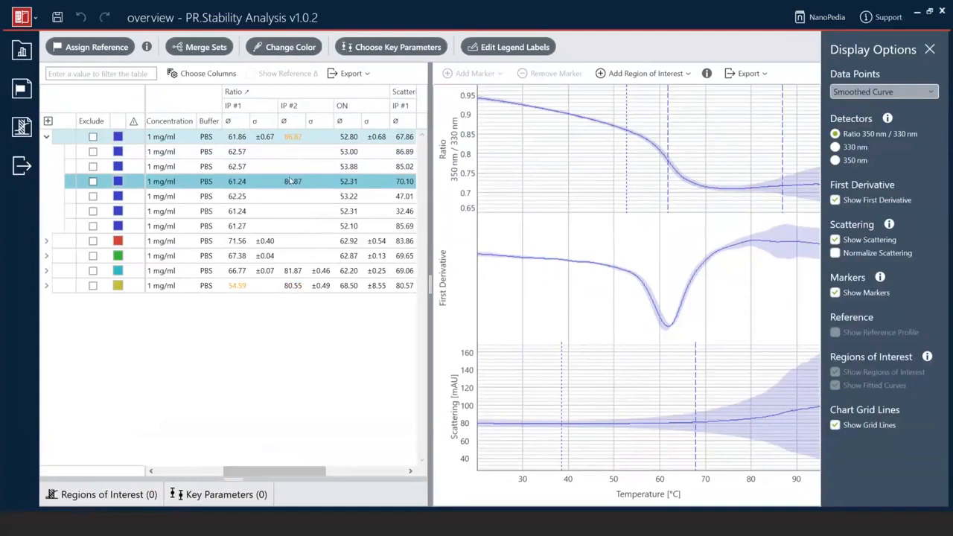
mouse_move(288, 138)
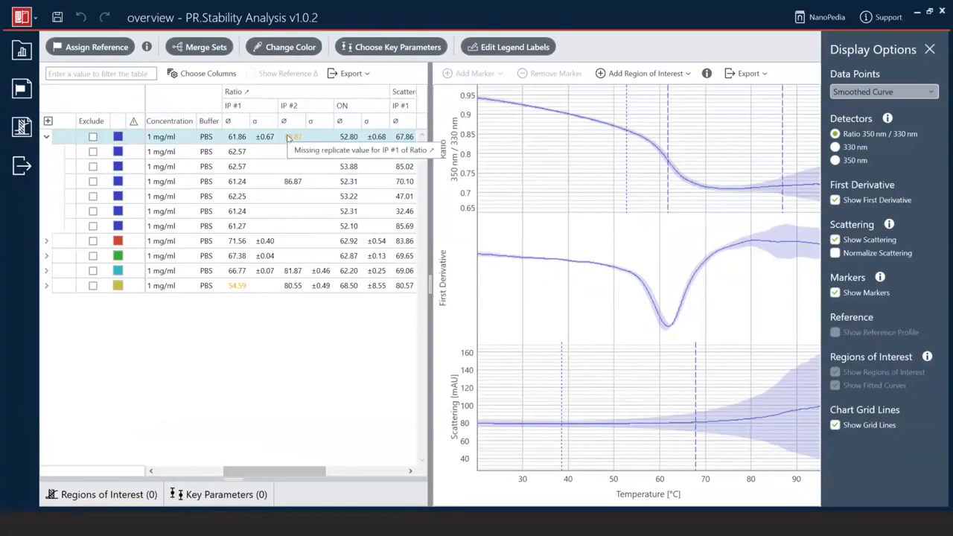
click(280, 163)
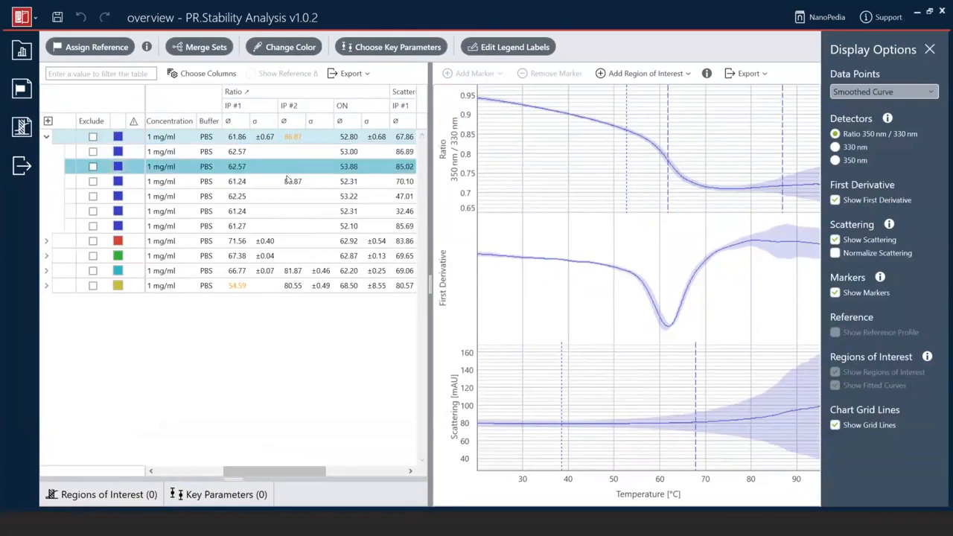
click(288, 181)
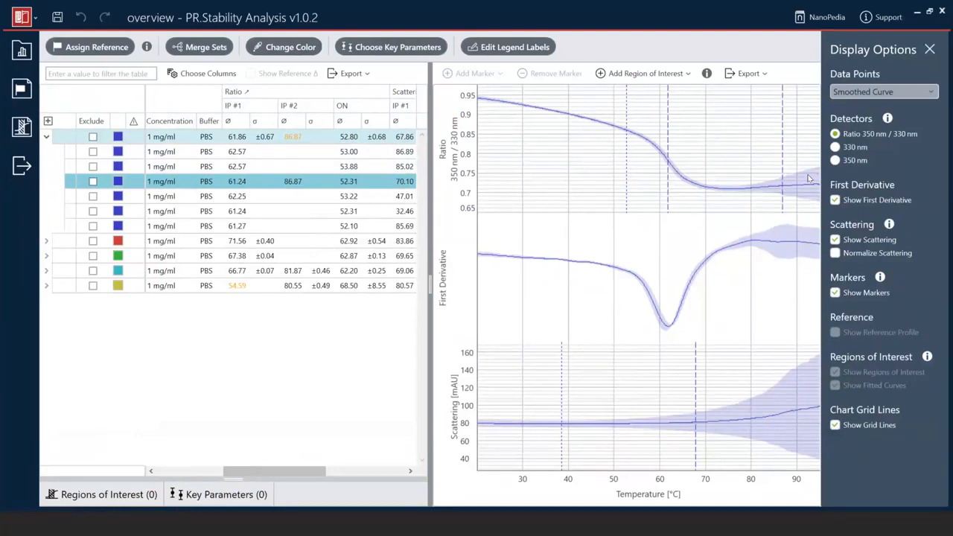
Overlay the curves of all six individual BSA replicates on the merged BSA curve.
drag(306, 472, 238, 475)
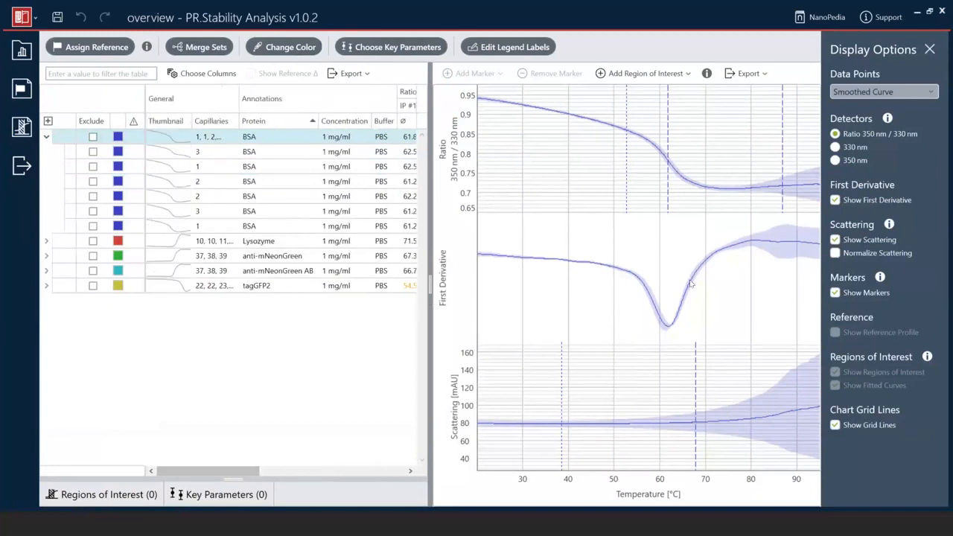
click(254, 151)
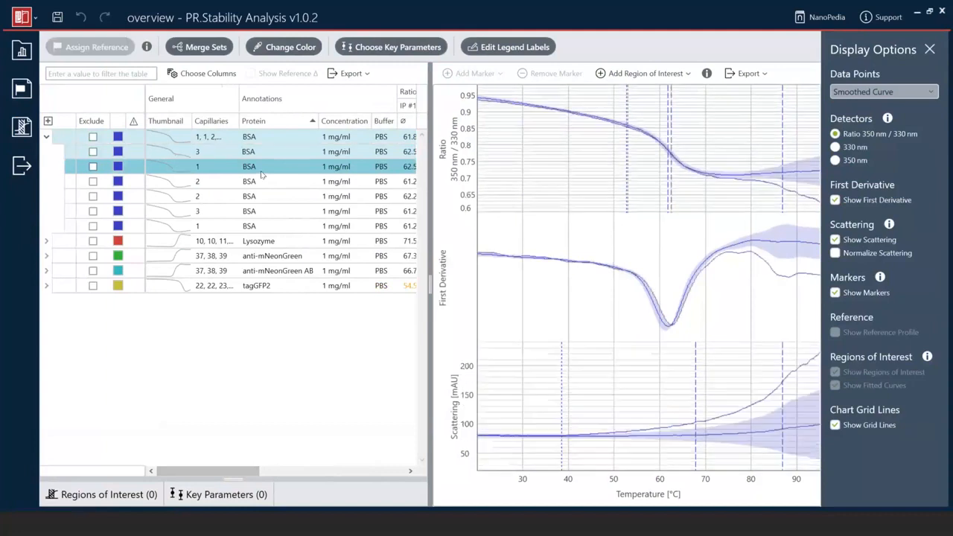
shift+click(259, 181)
shift+click(259, 196)
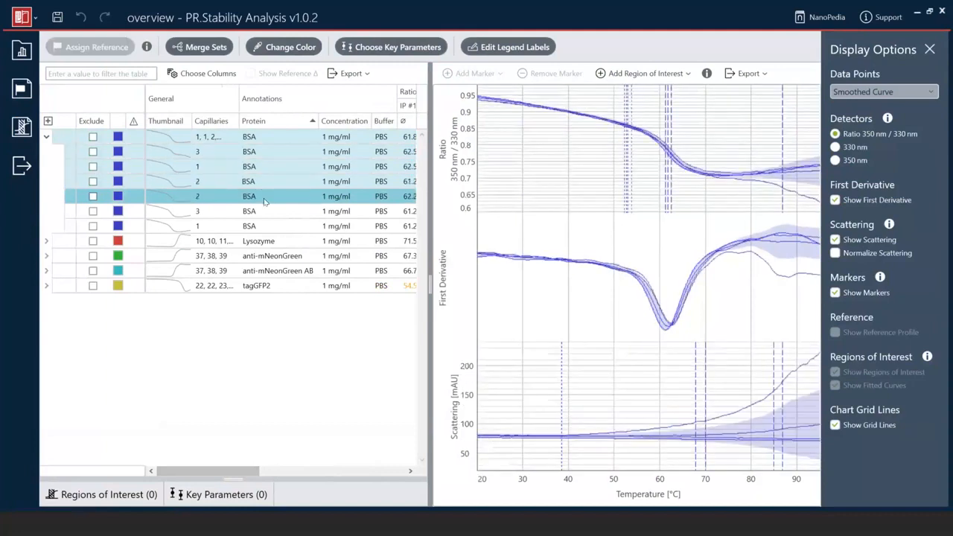
shift+click(261, 211)
shift+click(265, 225)
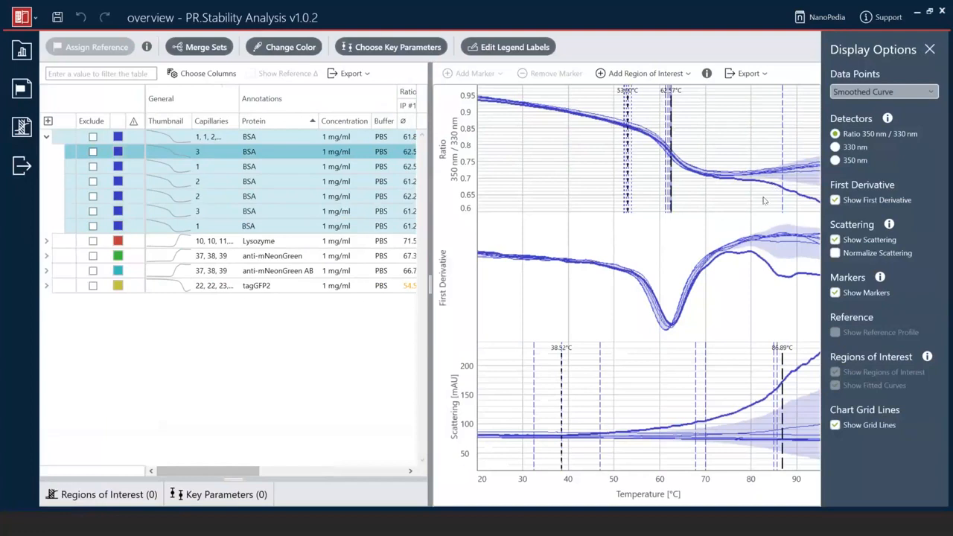
Highlight individual BSA curves in the Ratio plot to trace the diverging one, and display only that capillary 3 replicate.
click(770, 176)
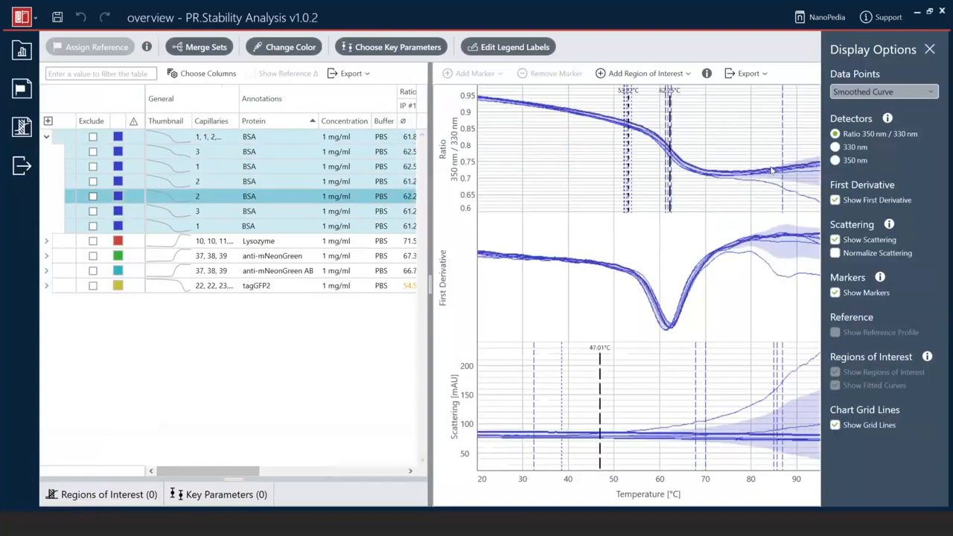
click(771, 189)
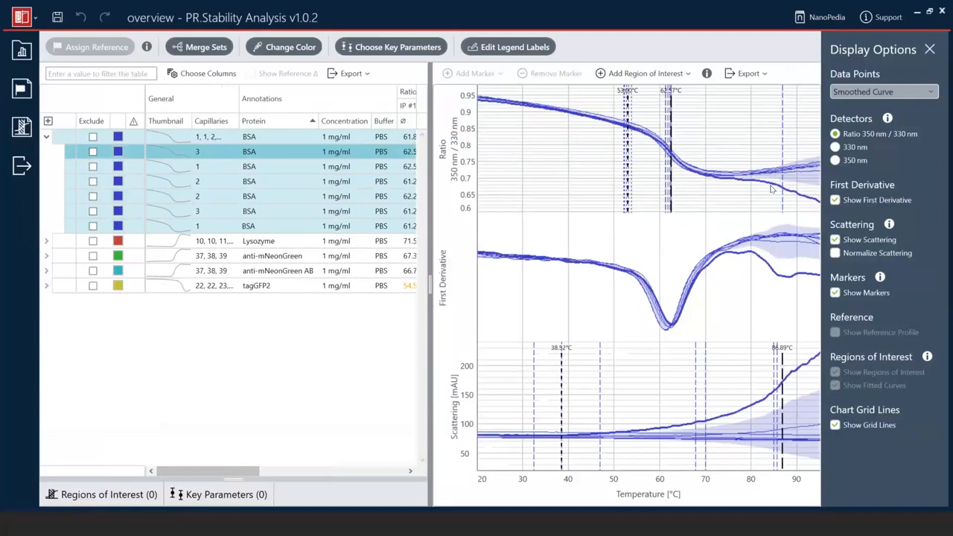
click(774, 187)
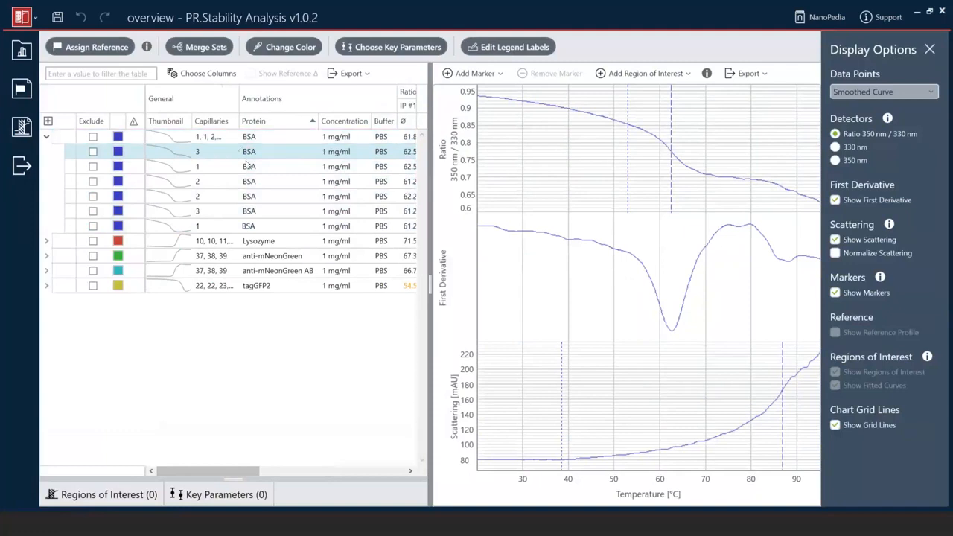
Try excluding the displayed capillary 3 replicate from the BSA merge set and review the Scattering result columns.
click(93, 152)
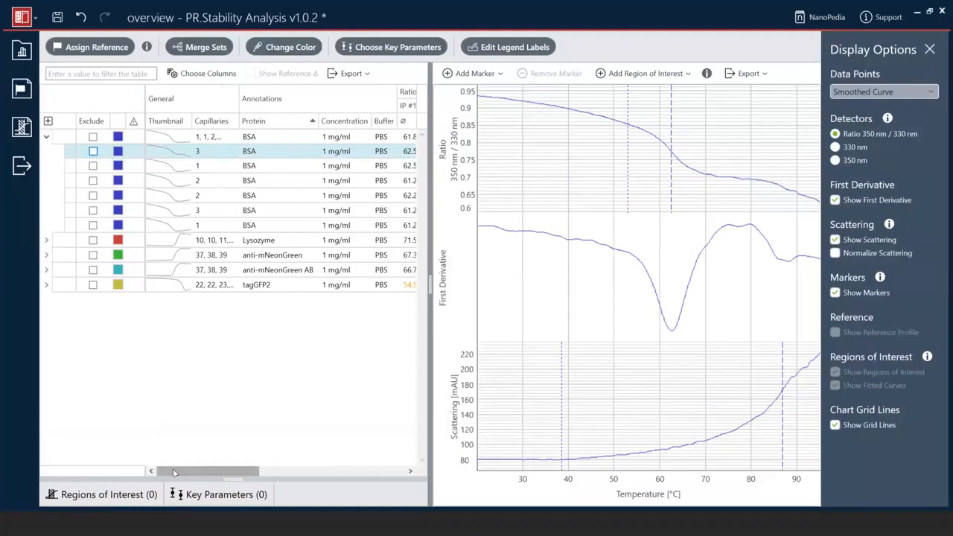
drag(173, 472, 300, 475)
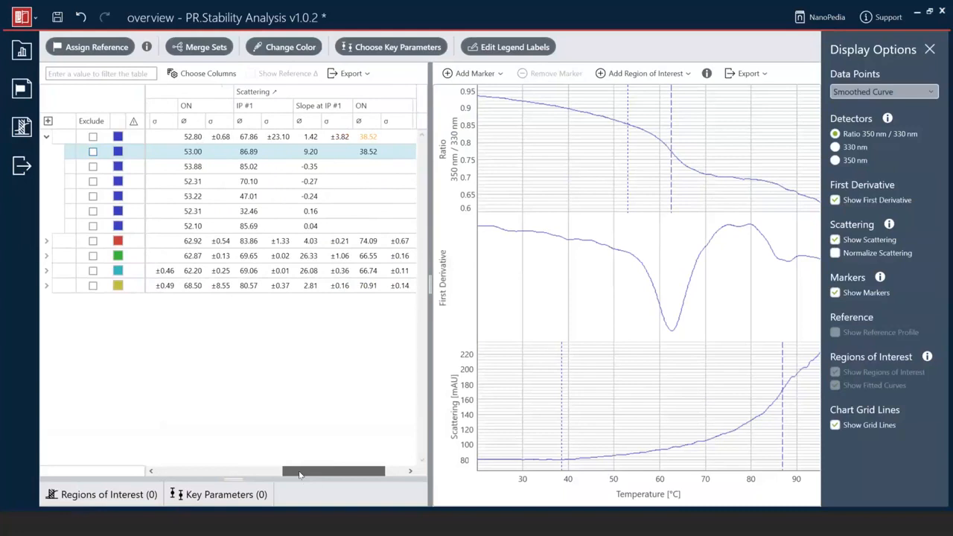
drag(300, 475, 174, 475)
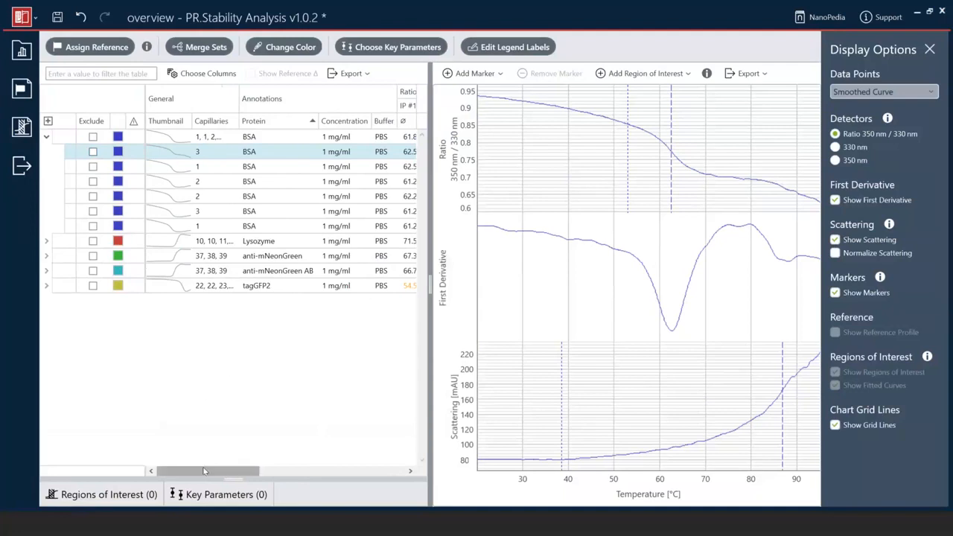
Hide the Concentration and Buffer annotation columns from the data table.
scroll(212, 473, right, 1)
drag(213, 473, 266, 474)
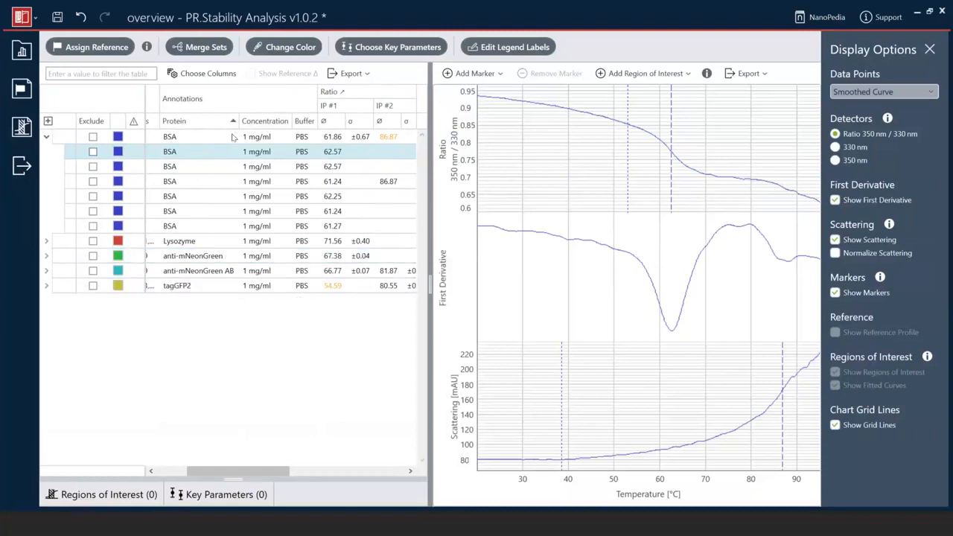
click(208, 74)
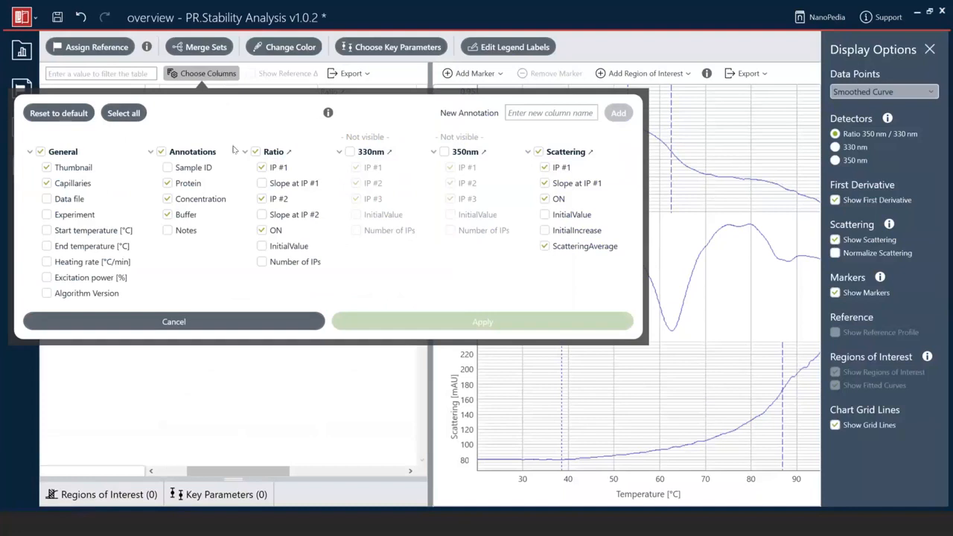
click(168, 200)
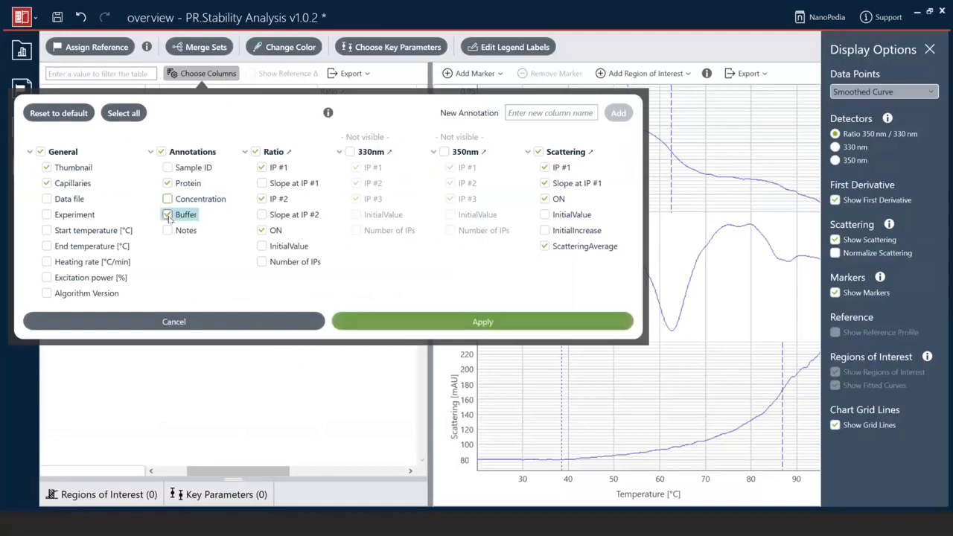
click(167, 215)
click(450, 327)
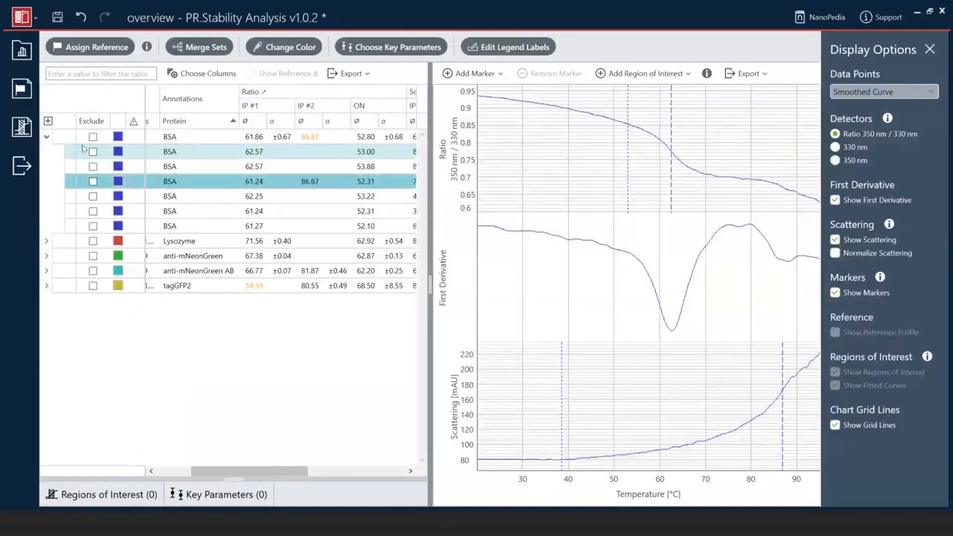
Collapse the BSA merge set and try the descending and ascending sort orders on the Protein column.
click(46, 136)
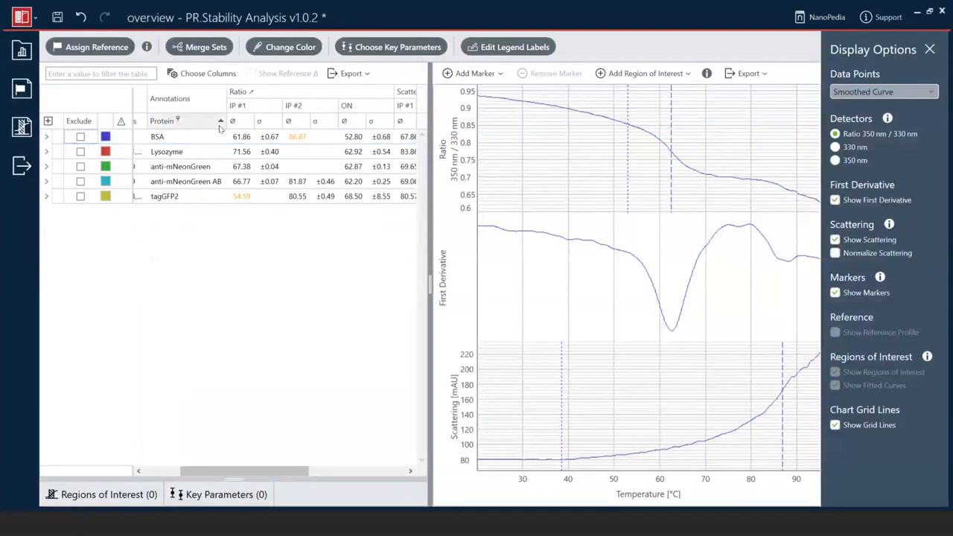
click(220, 123)
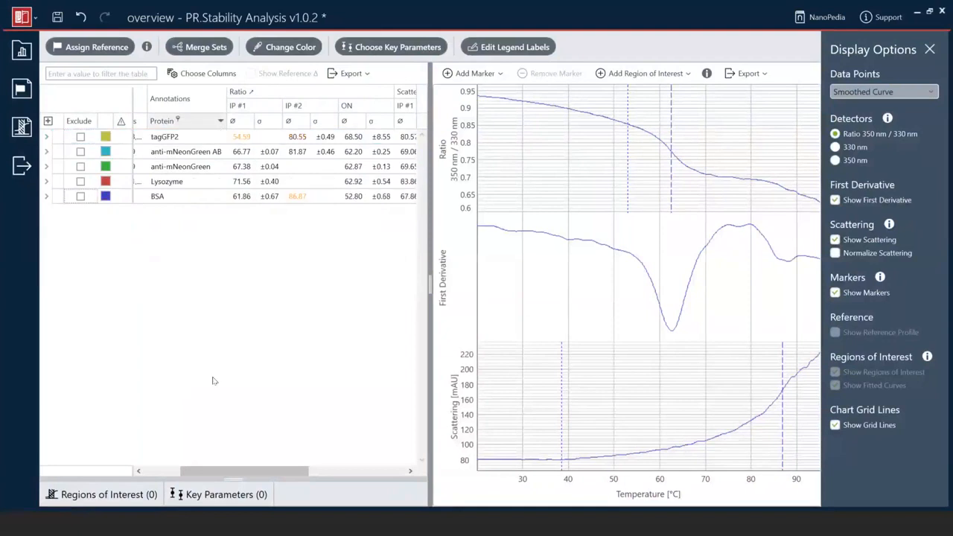
drag(266, 471, 231, 470)
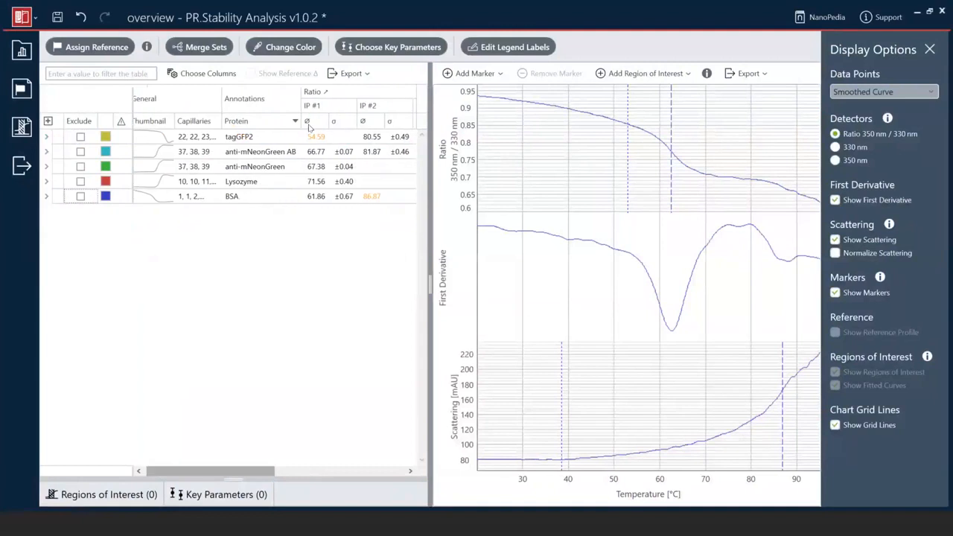
click(296, 123)
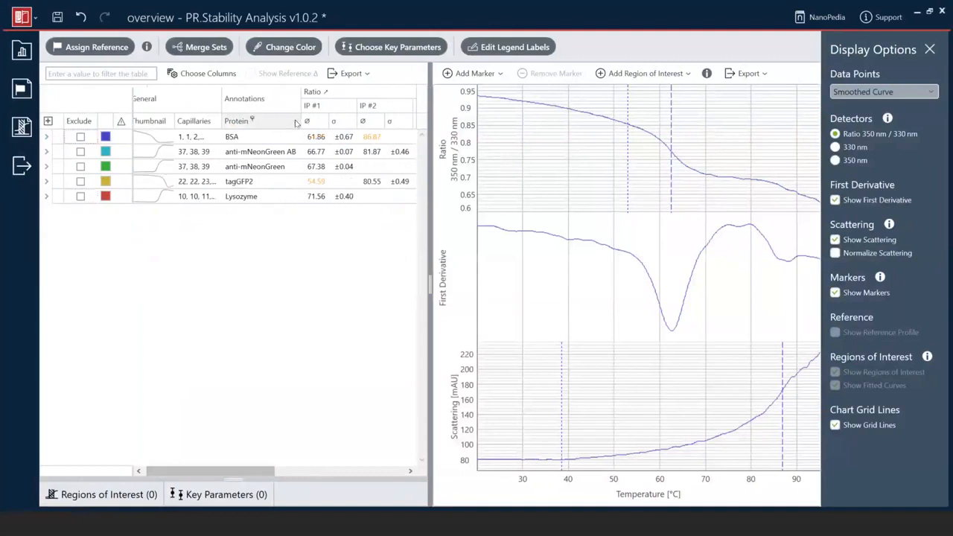
click(295, 123)
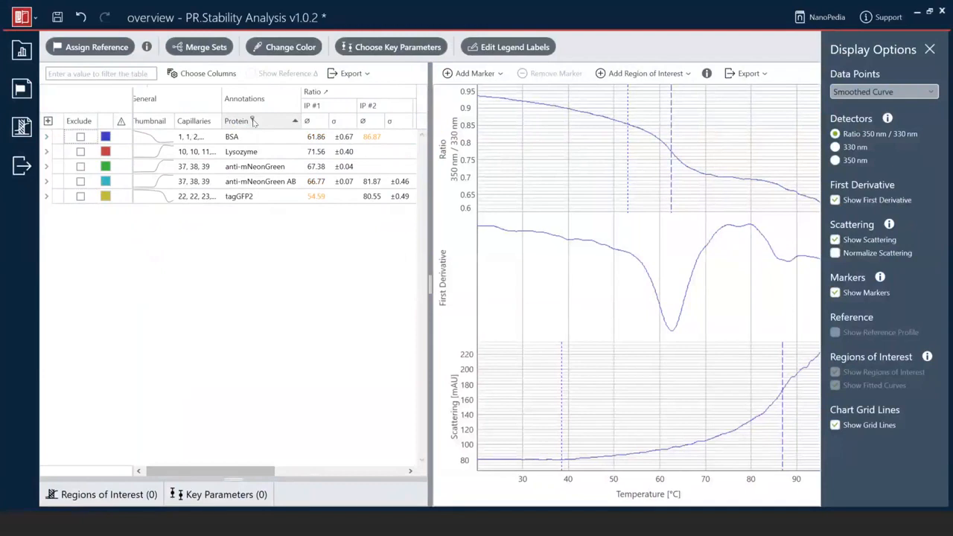
Try filtering the Protein column by value to show only BSA, and remove the filter again.
click(252, 120)
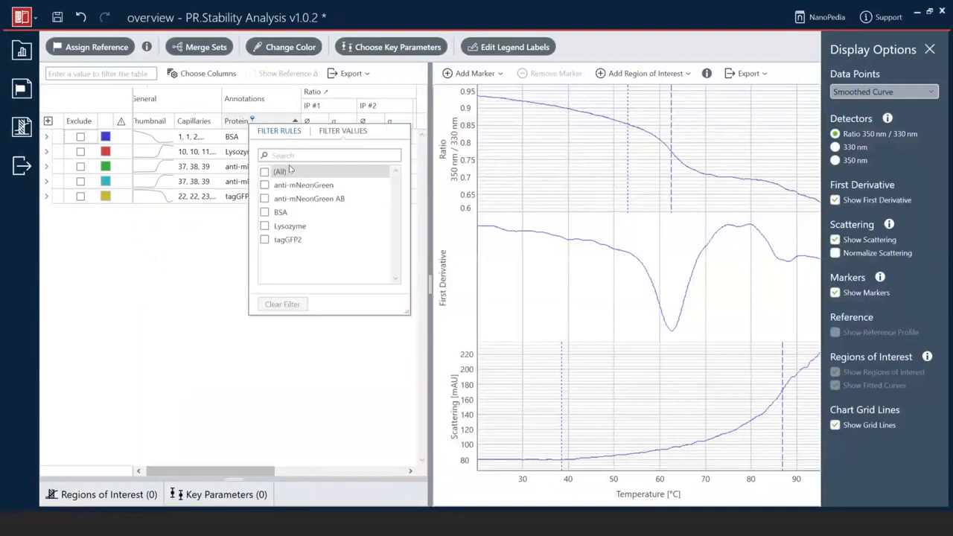
click(264, 213)
click(264, 226)
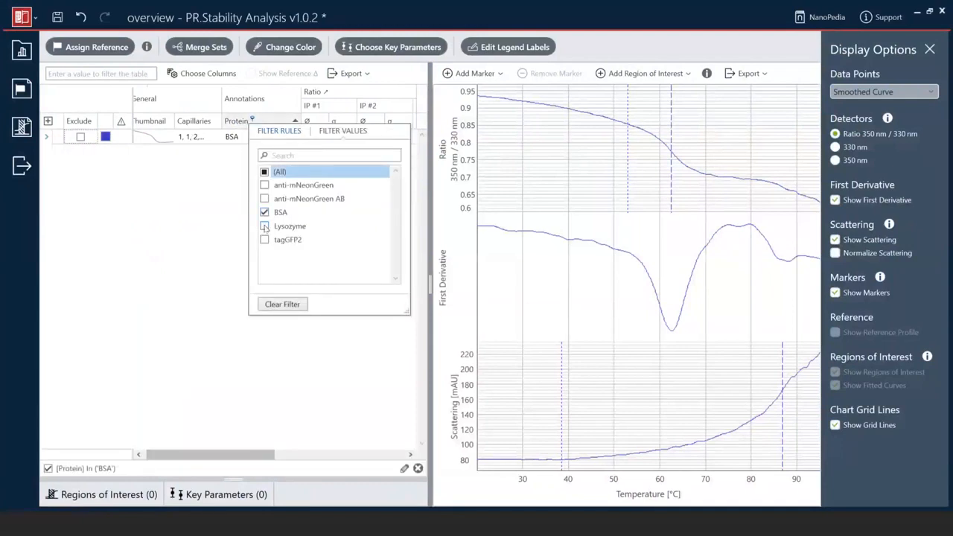
click(264, 226)
click(264, 213)
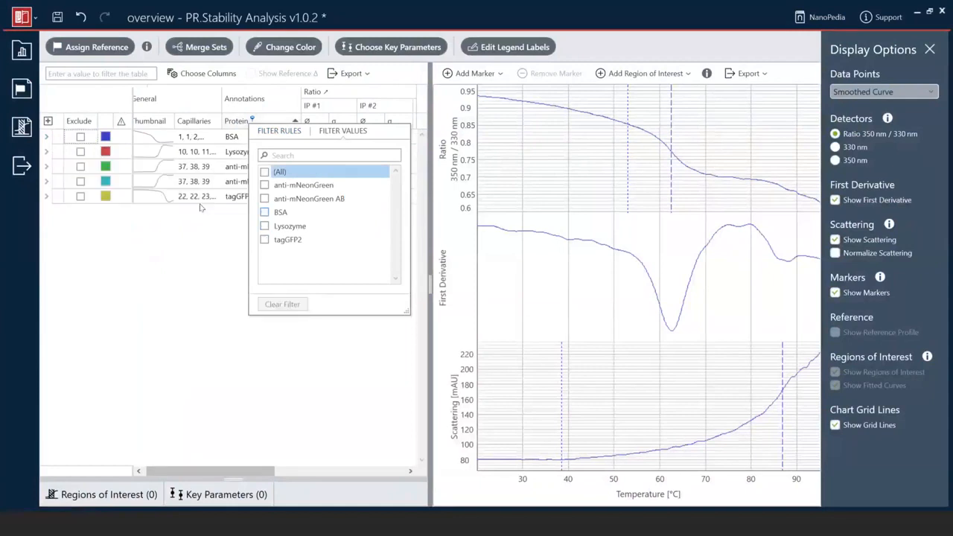
click(170, 240)
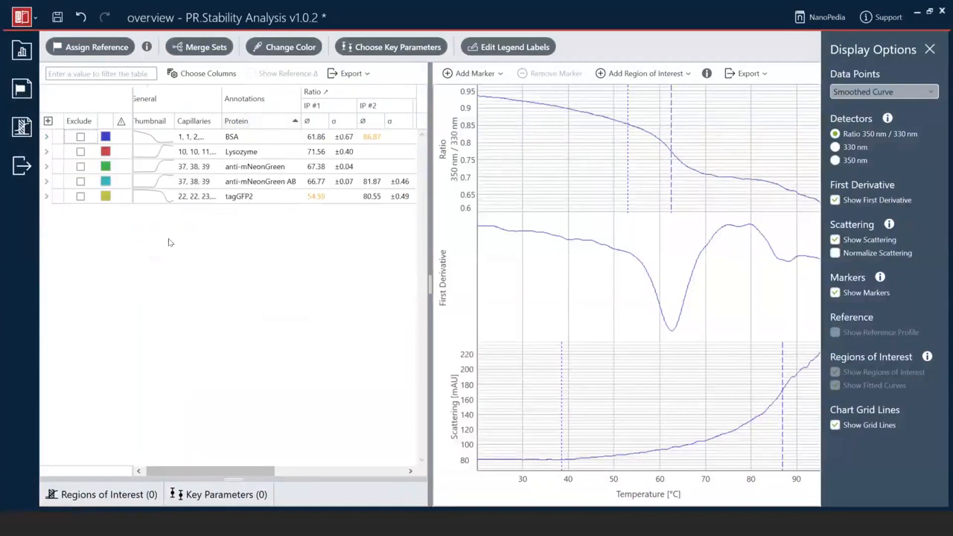
Filter the whole table by the text "BSA" and clear the filter text again.
click(98, 72)
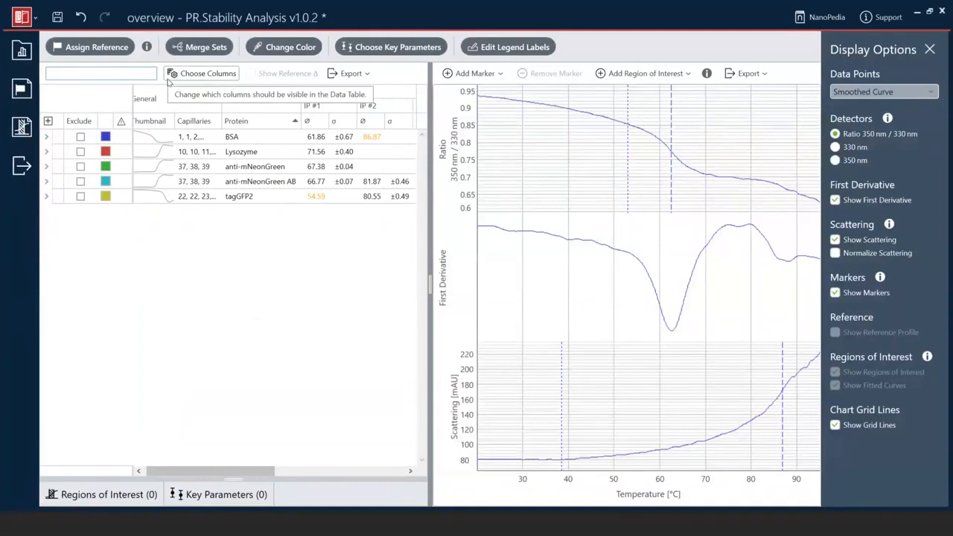
text(BSA)
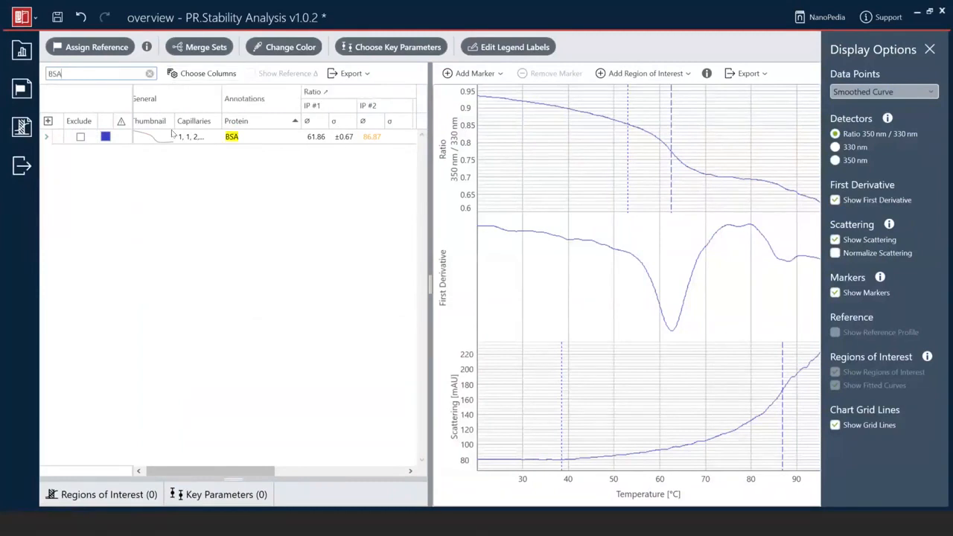
click(150, 73)
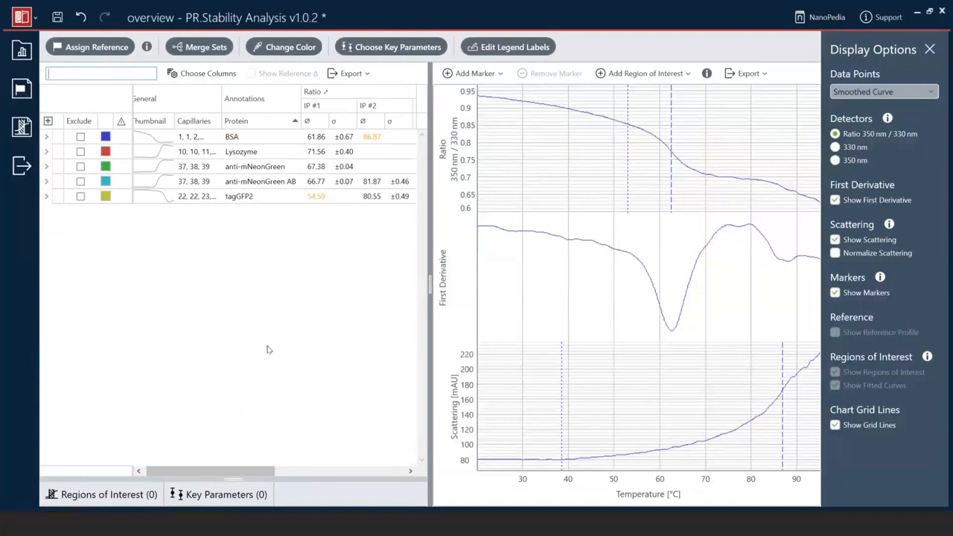
click(210, 151)
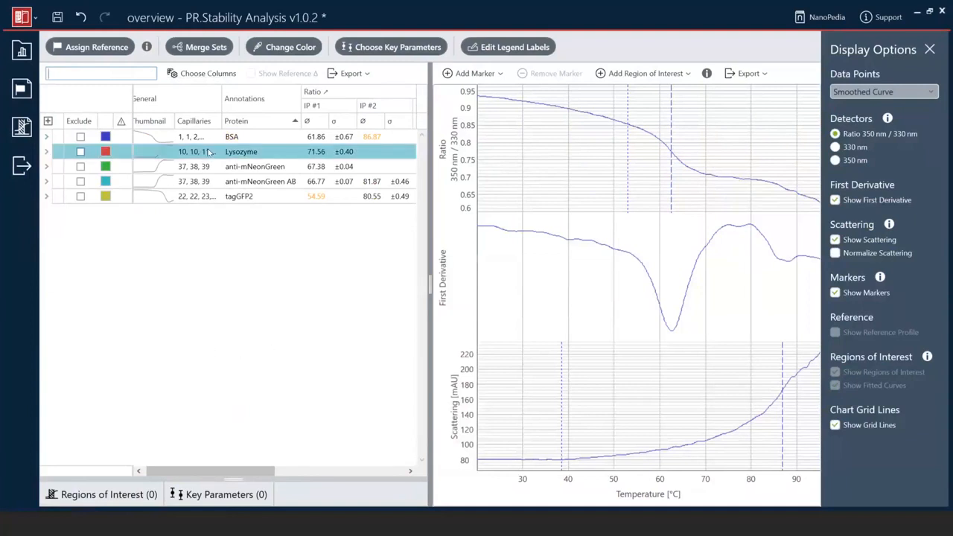
click(230, 166)
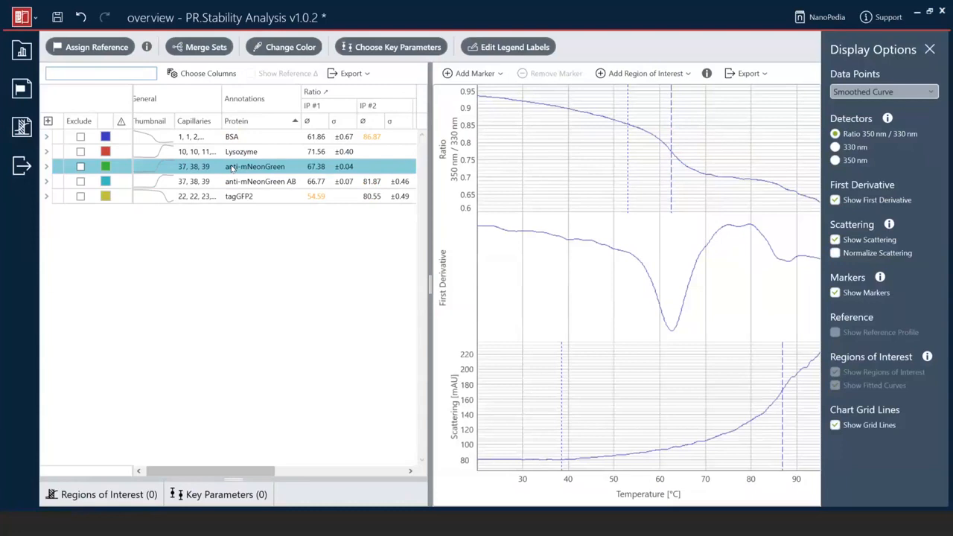
key(Up)
key(Up)
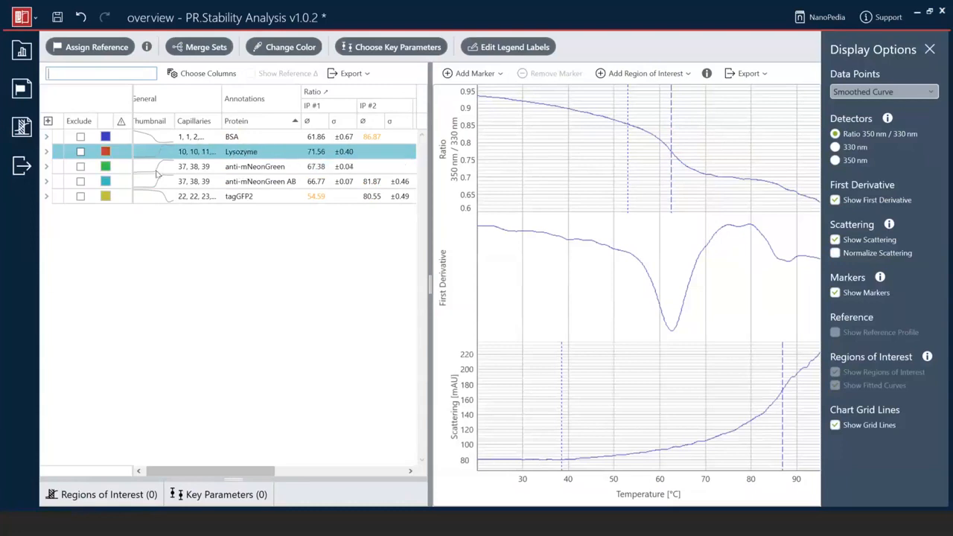
Briefly expand the BSA and Lysozyme merge sets to view their replicates, and collapse them again.
click(47, 137)
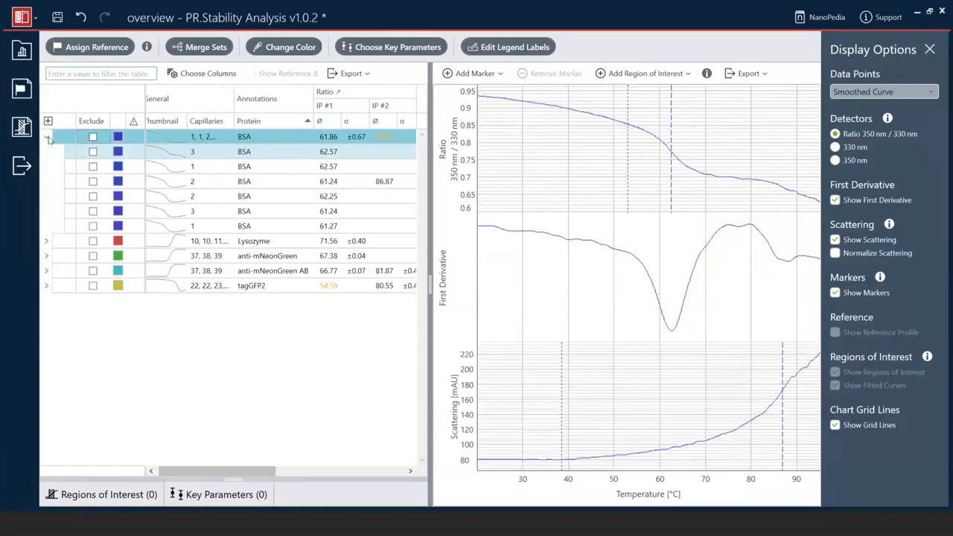
click(47, 137)
click(47, 151)
click(47, 152)
click(47, 152)
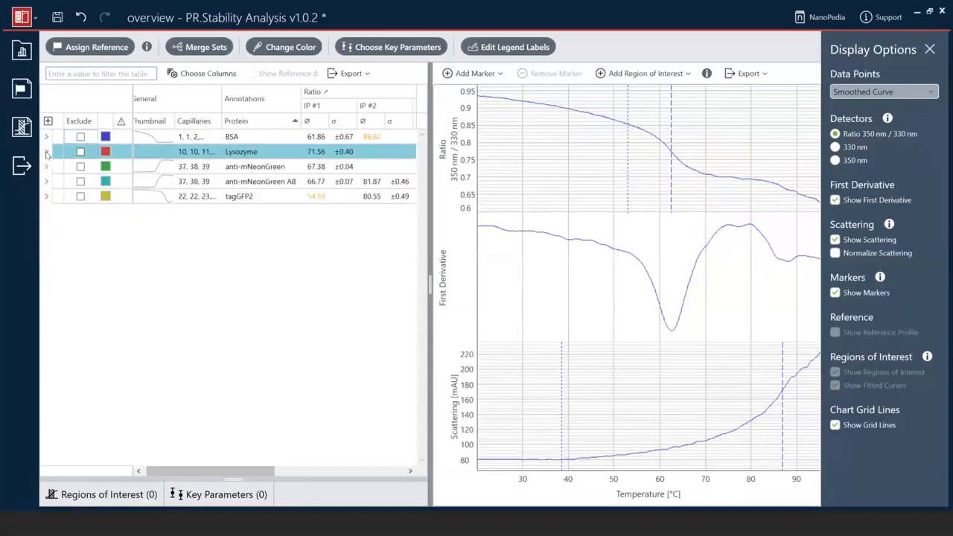
click(232, 168)
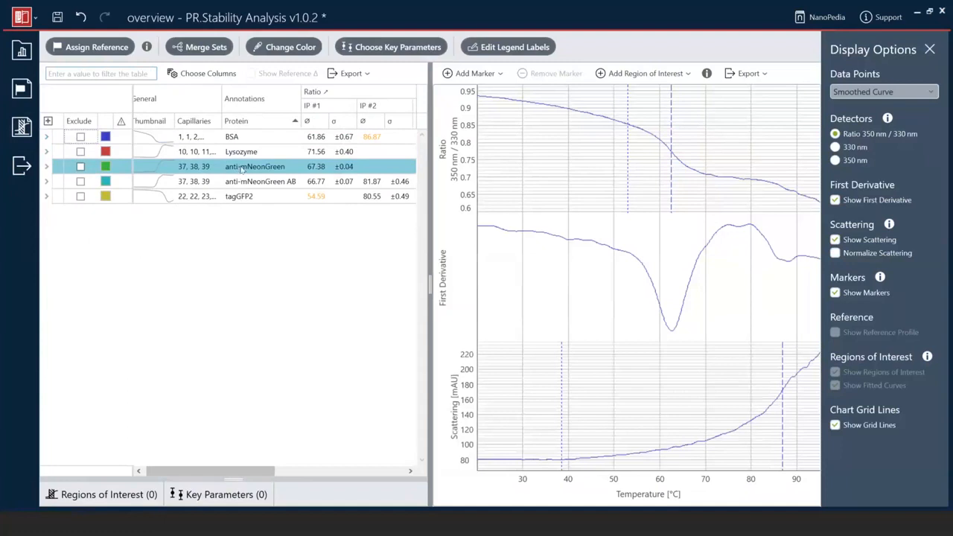
click(269, 184)
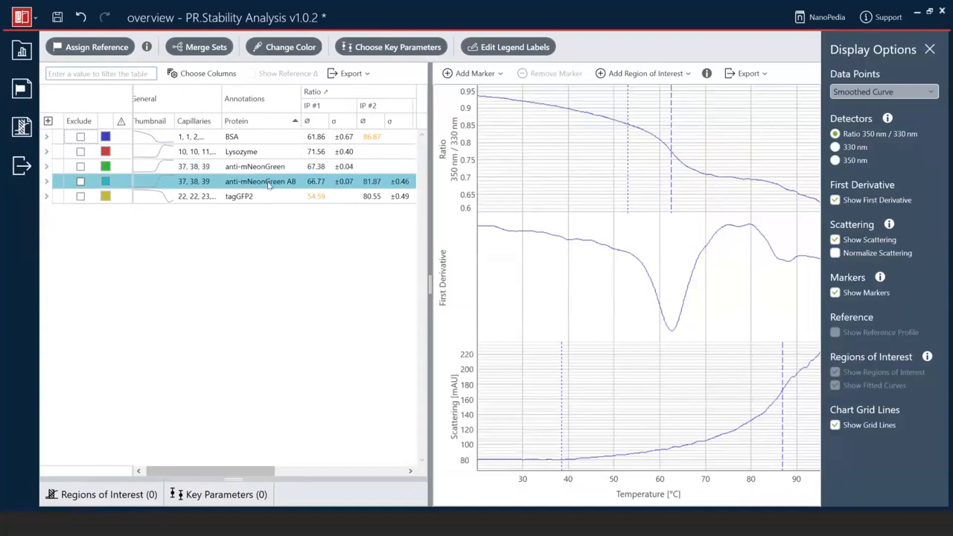
click(296, 172)
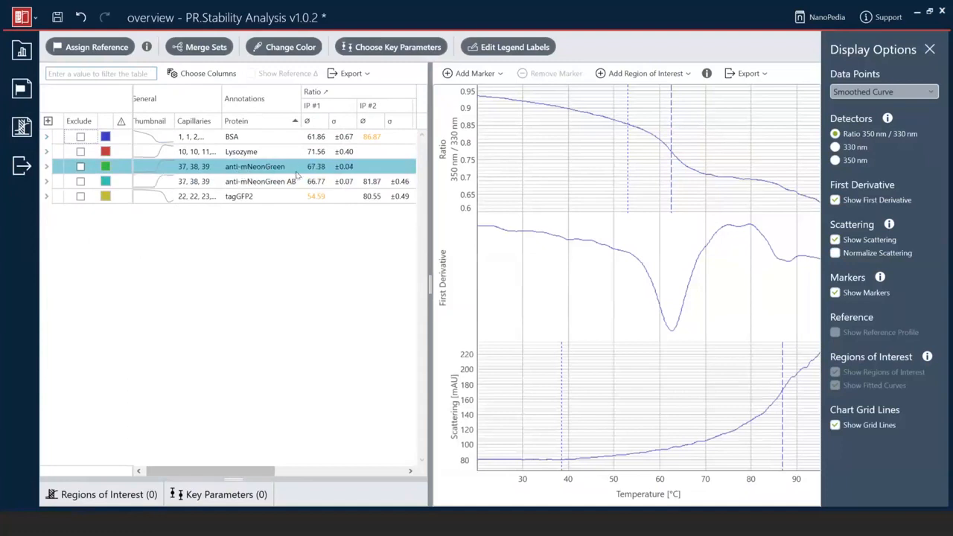
click(294, 181)
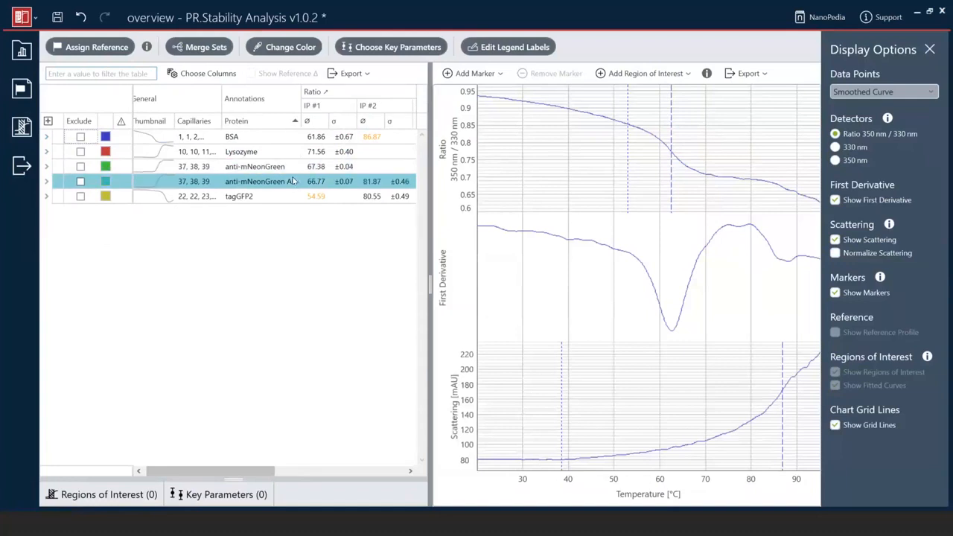
Compare the curves of the anti-mNeonGreen and anti-mNeonGreen AB merge sets by selecting them alternately.
click(294, 172)
click(292, 182)
click(294, 168)
click(291, 183)
click(294, 181)
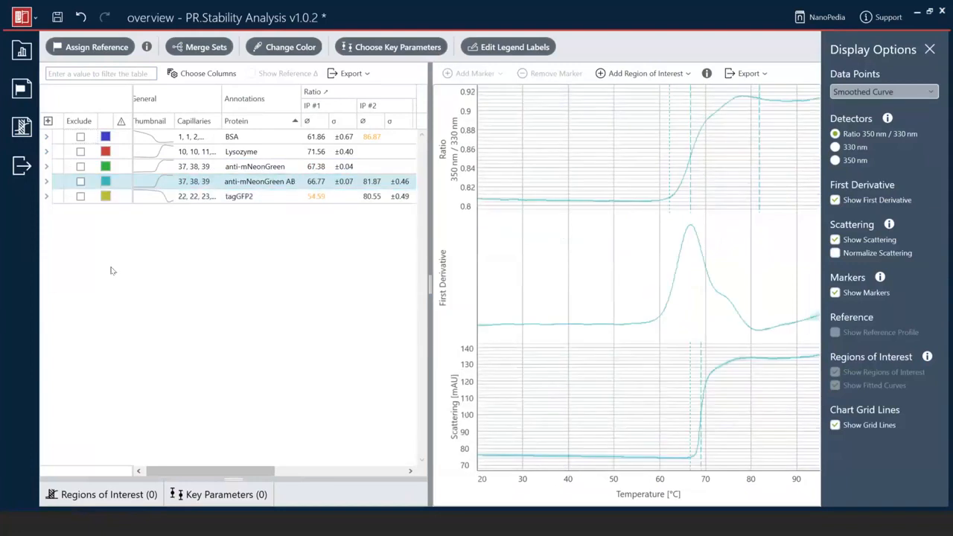
Expand the anti-mNeonGreen AB merge set, rename its Protein annotation to anti-mNeonGreen, and collapse the set.
click(47, 182)
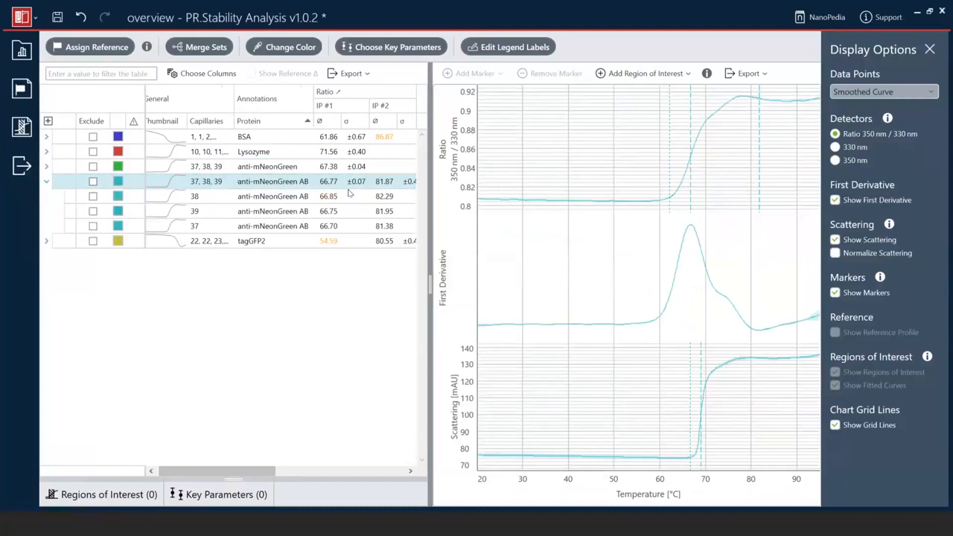
click(305, 178)
key(BackSpace)
key(BackSpace)
key(BackSpace)
click(46, 181)
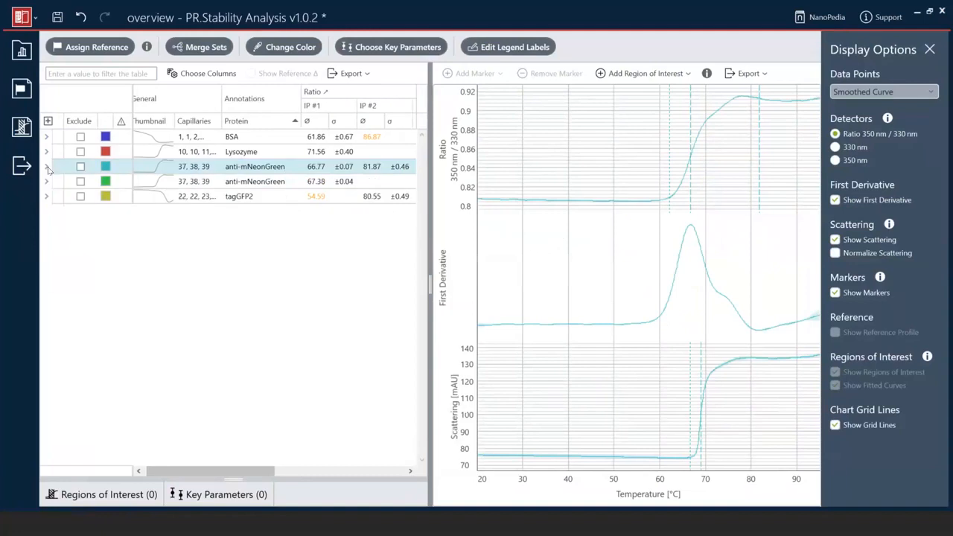
Expand both anti-mNeonGreen merge sets to view their replicates.
click(46, 166)
click(47, 225)
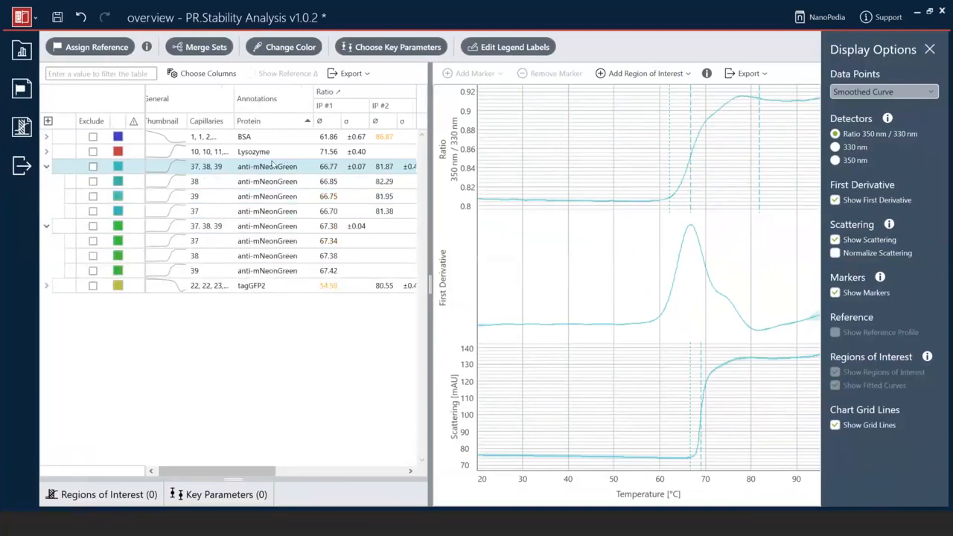
click(253, 214)
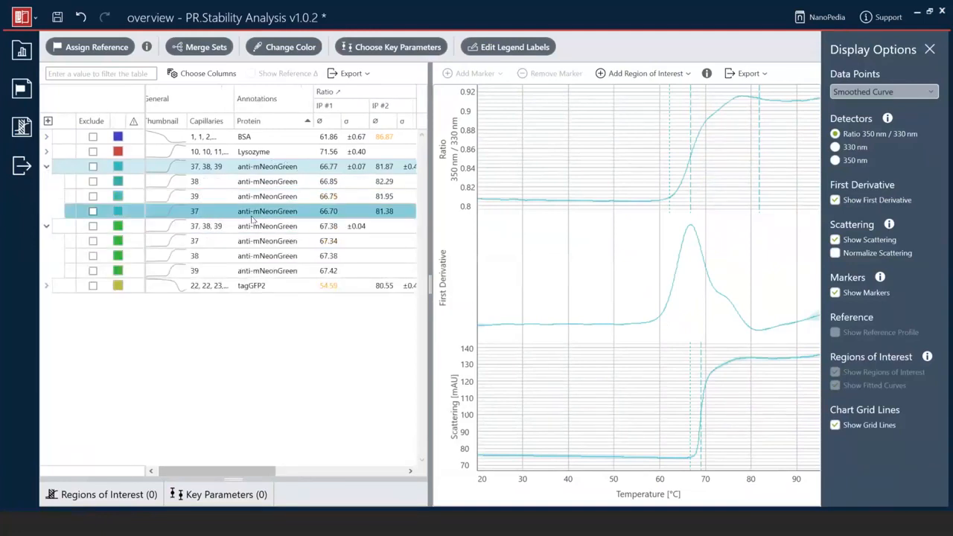
Merge replicates by the Protein annotation only, leaving out Sample ID, Concentration, Buffer and Notes.
click(215, 51)
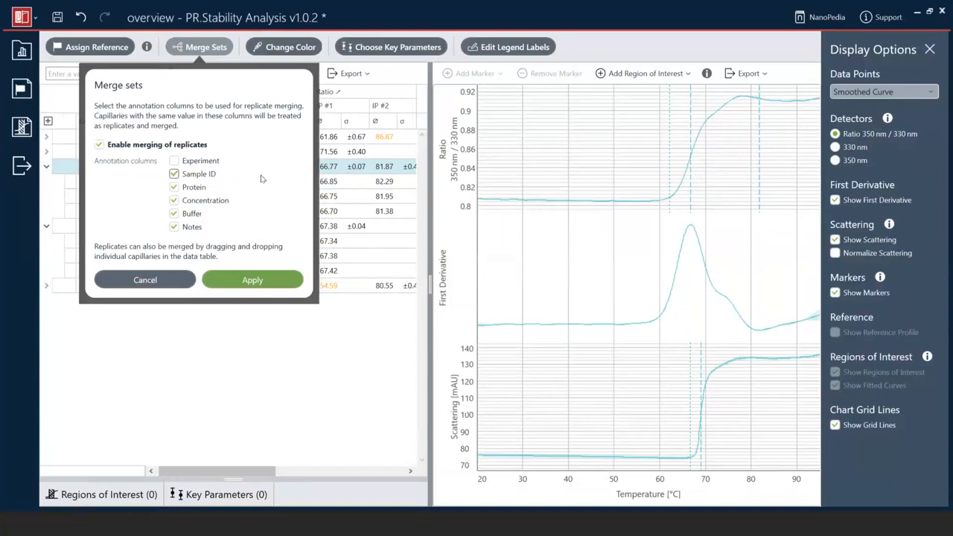
click(174, 174)
click(174, 201)
click(174, 214)
click(173, 227)
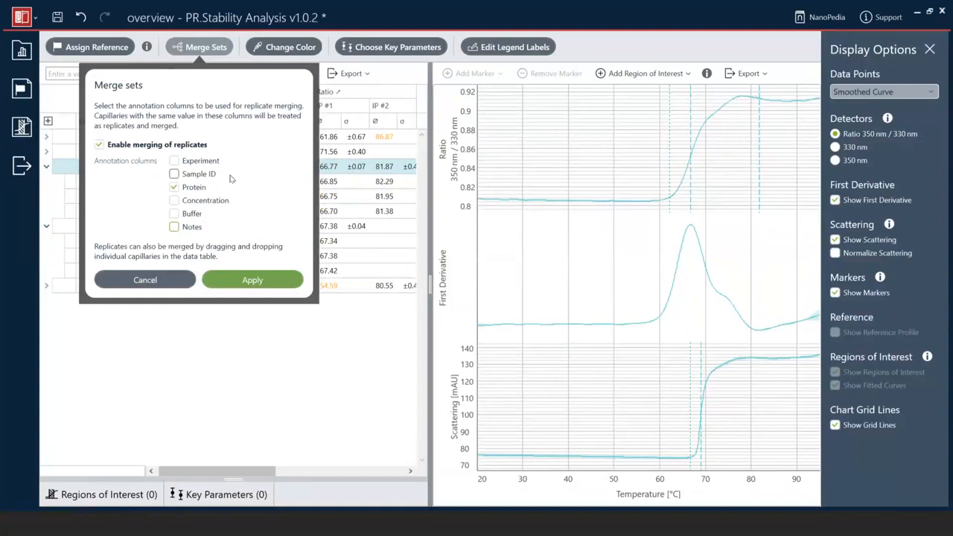
click(252, 283)
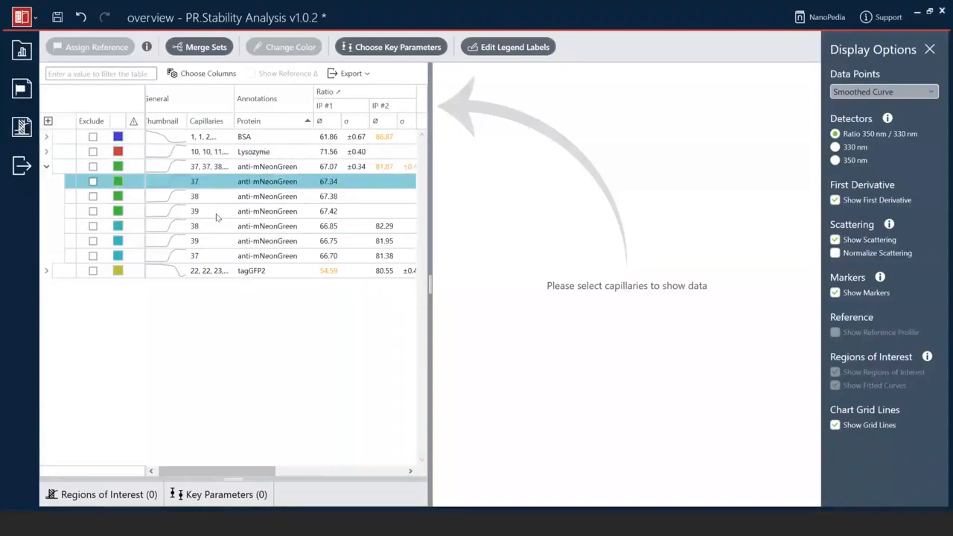
Apply the automatic single color, green, to the merged anti-mNeonGreen set.
click(149, 166)
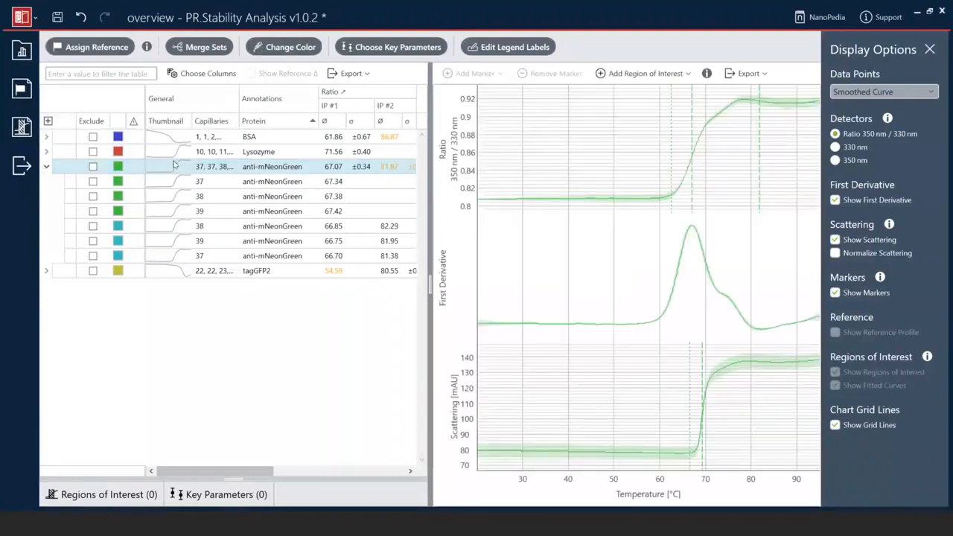
click(288, 48)
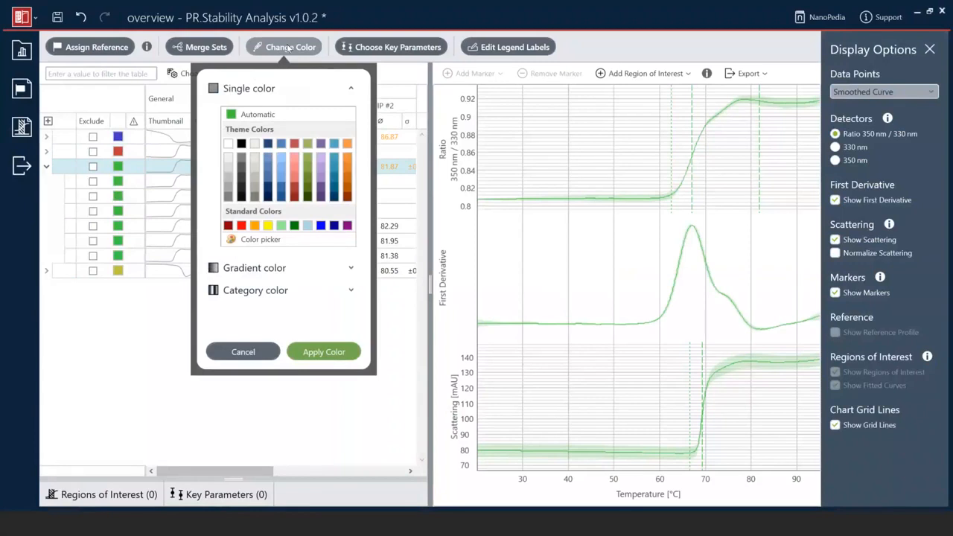
click(272, 113)
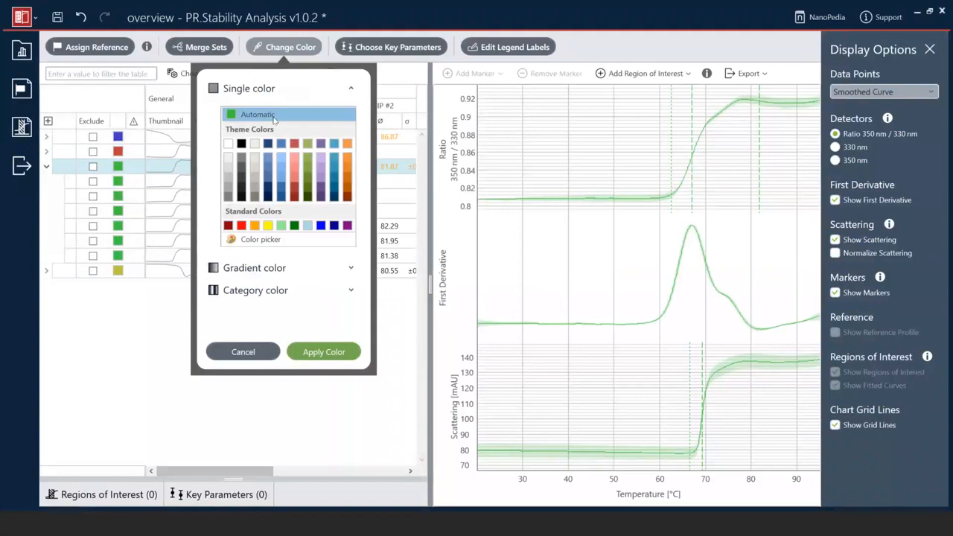
click(246, 240)
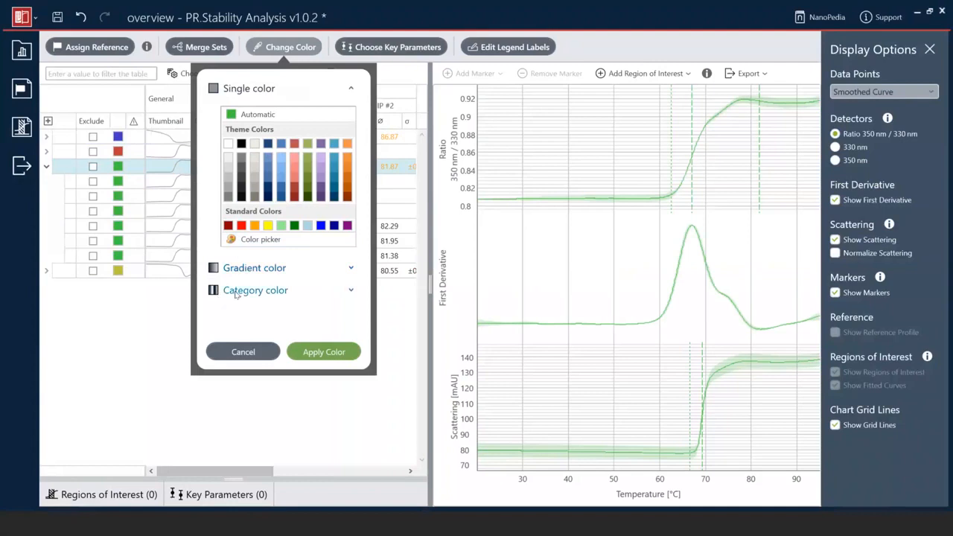
click(312, 351)
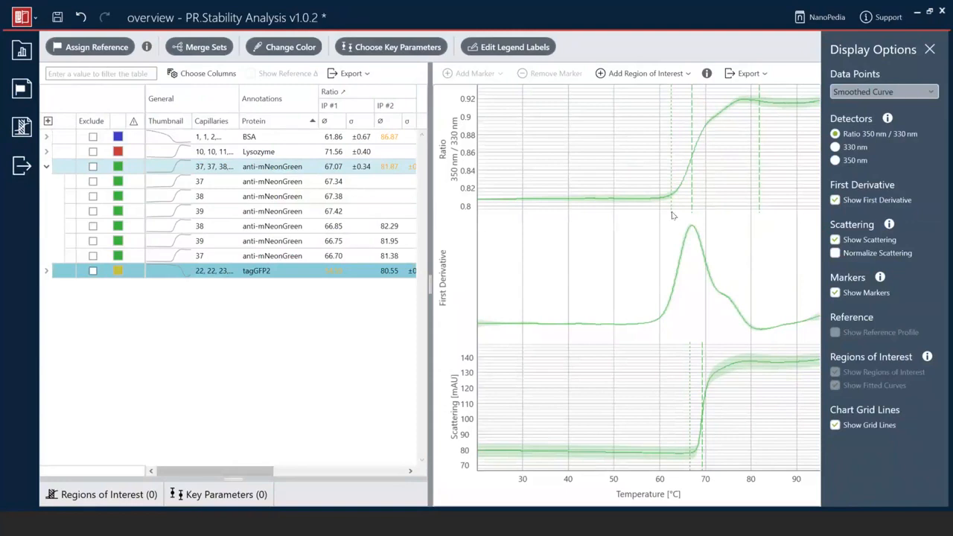
Remove the second inflection point marker from the ratio curve of the anti-mNeonGreen capillary 38 replicate at 82.29 °C.
mouse_move(670, 198)
click(348, 241)
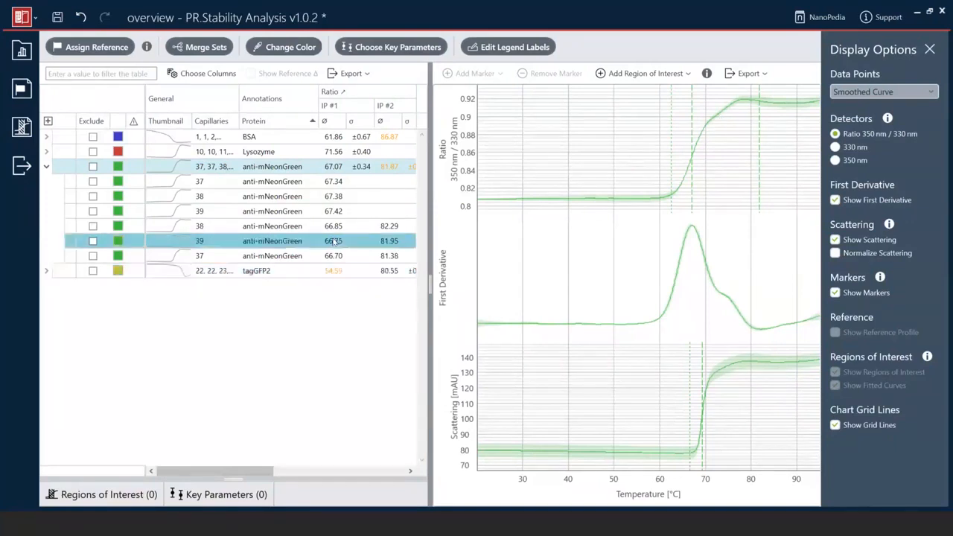
click(348, 231)
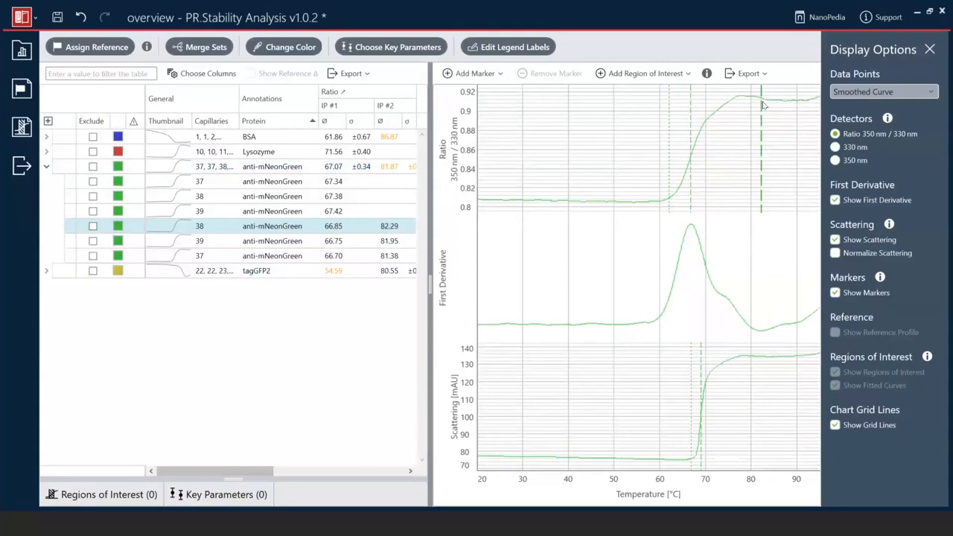
mouse_move(762, 106)
click(761, 149)
click(555, 73)
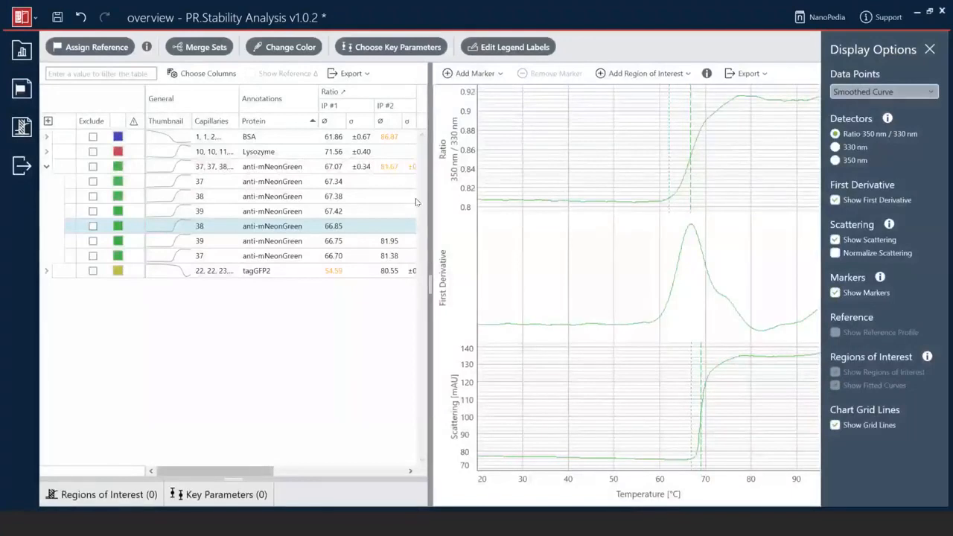
Check the remaining replicates with an IP #2 value and remove that marker for the whole merged anti-mNeonGreen set.
click(381, 245)
click(380, 257)
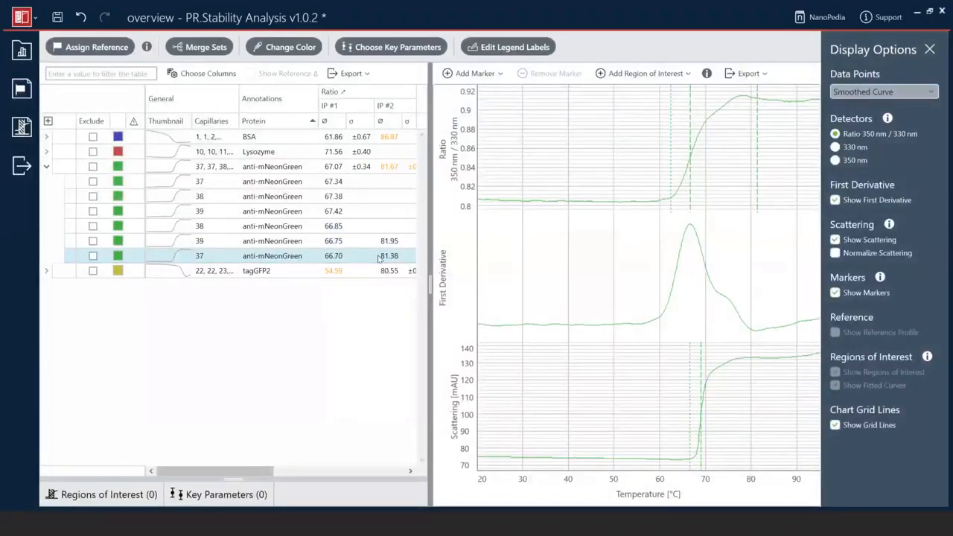
click(383, 167)
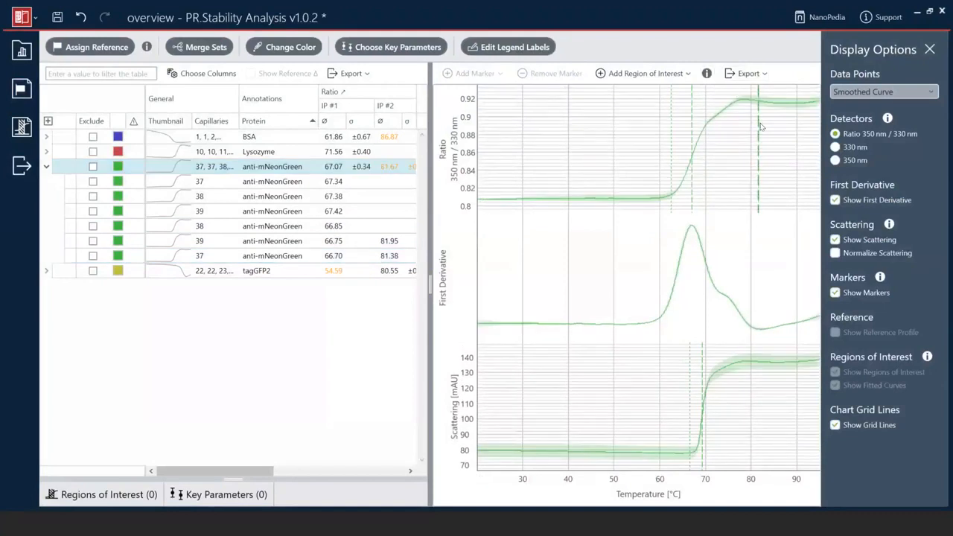
click(759, 127)
click(563, 78)
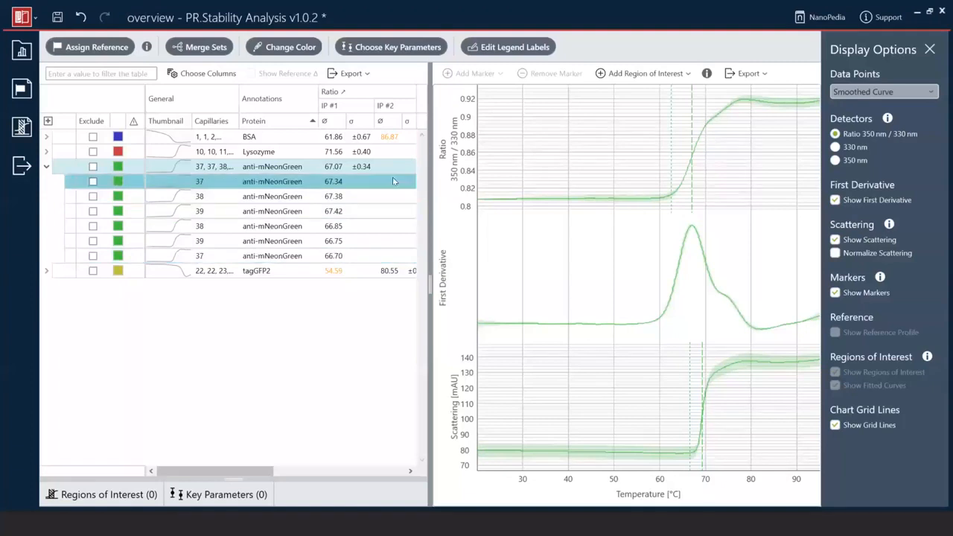
Add an inflection point marker at about 74.3 °C on the ratio curve of the first anti-mNeonGreen replicate, capillary 37.
click(394, 257)
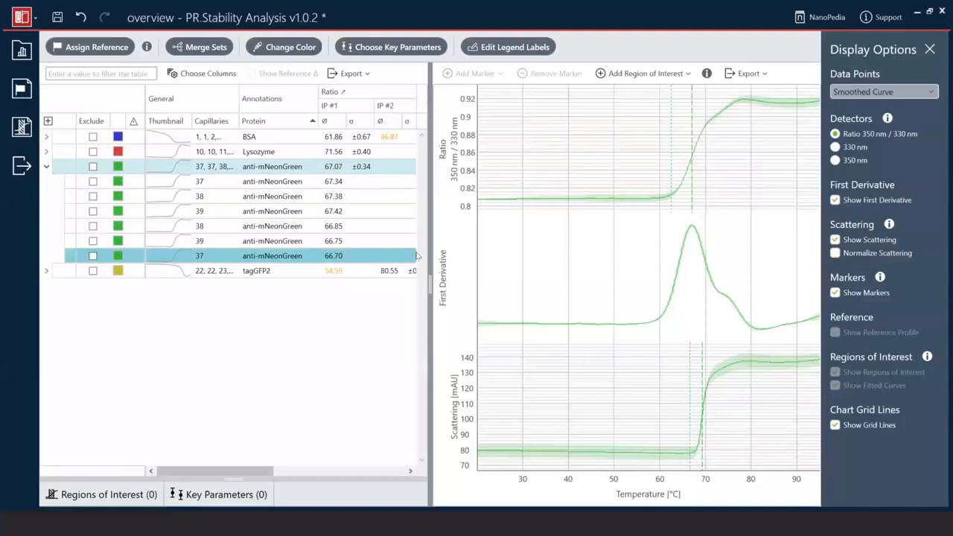
key(Down)
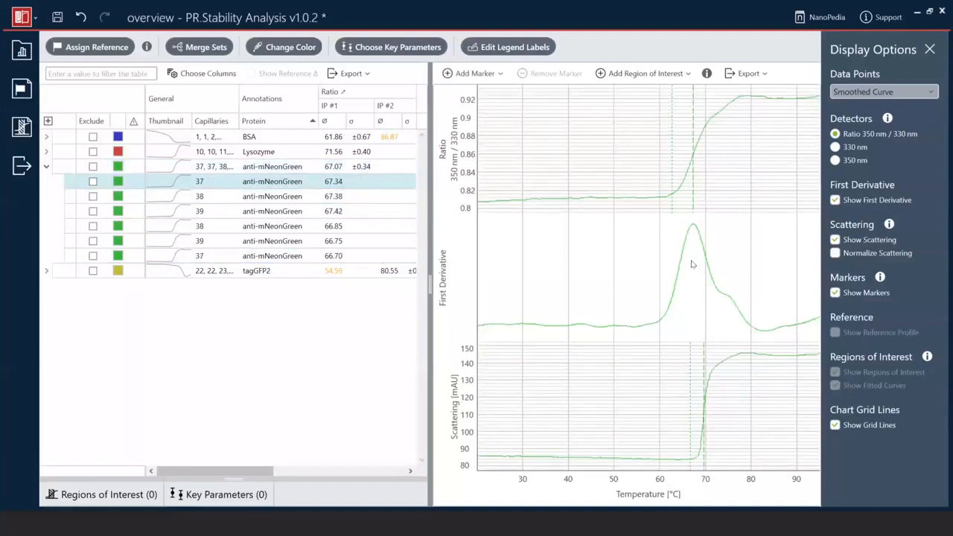
click(504, 73)
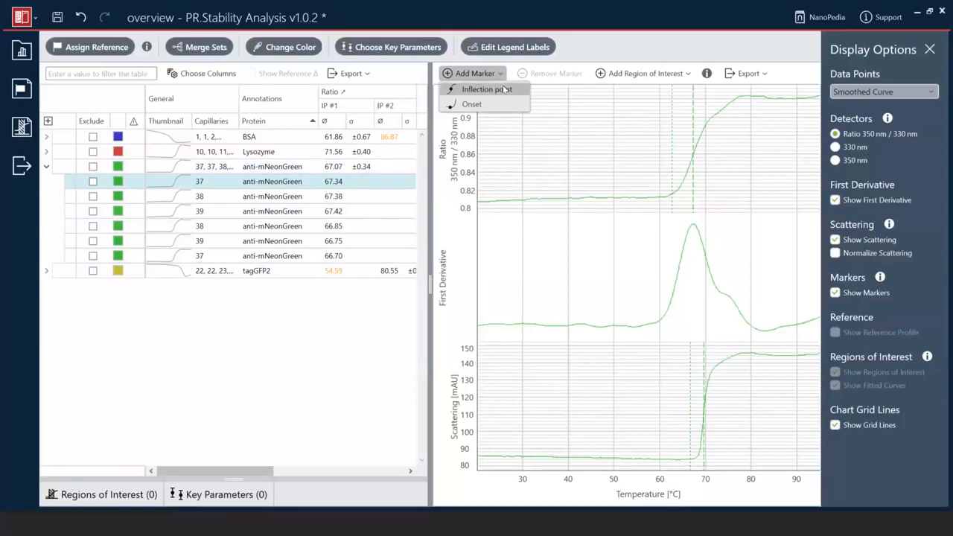
click(505, 89)
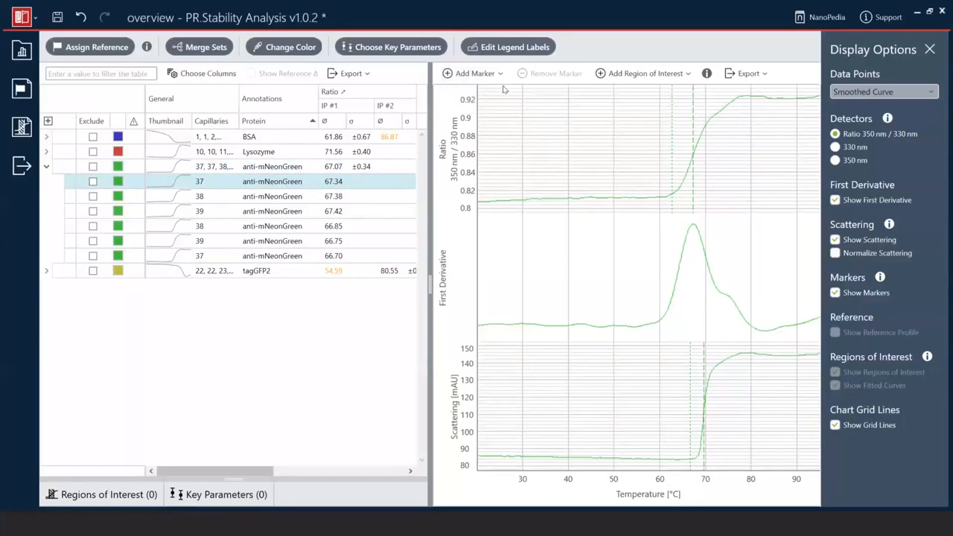
click(725, 216)
drag(221, 471, 242, 472)
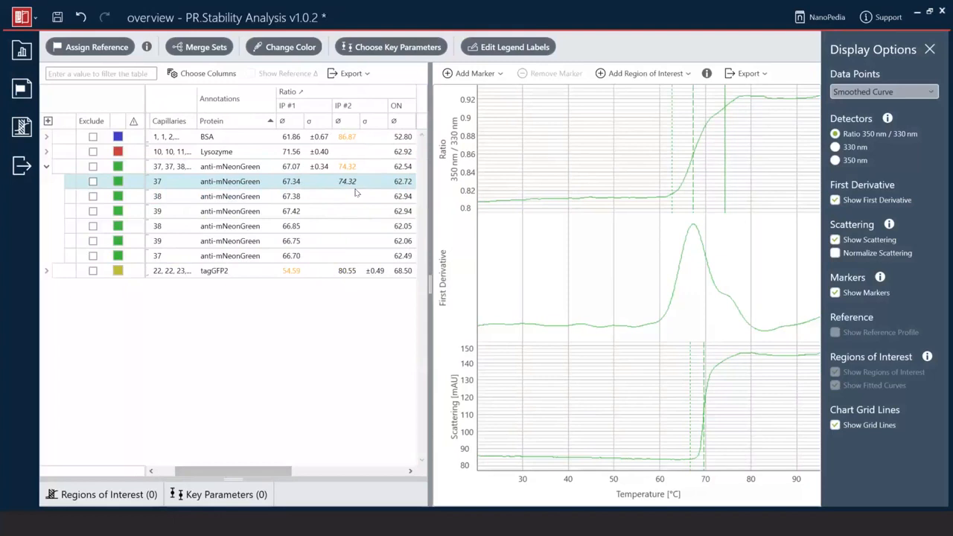
ctrl+click(352, 198)
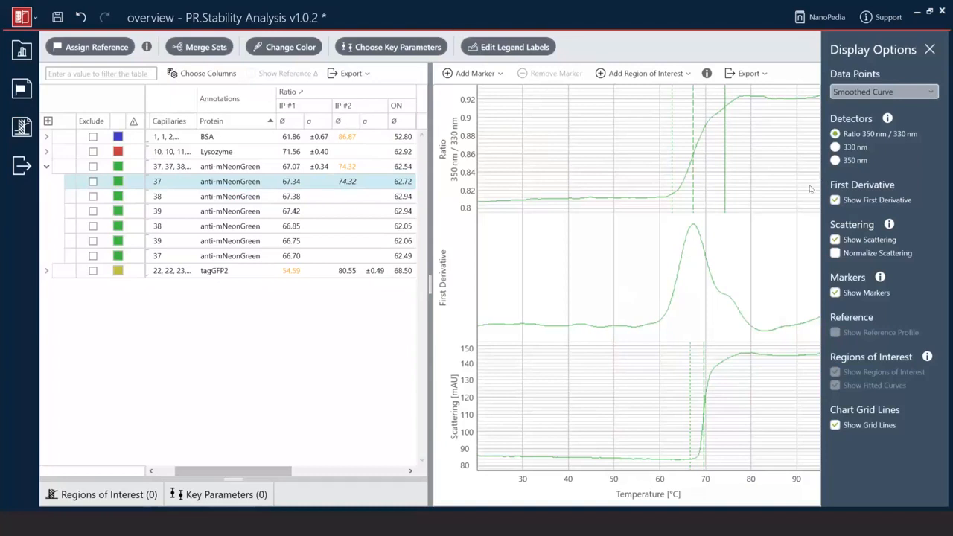
Check the region-of-interest fit types, and open the regions of interest for the anti-mNeonGreen set in an enlarged keyparameter2 window.
click(689, 74)
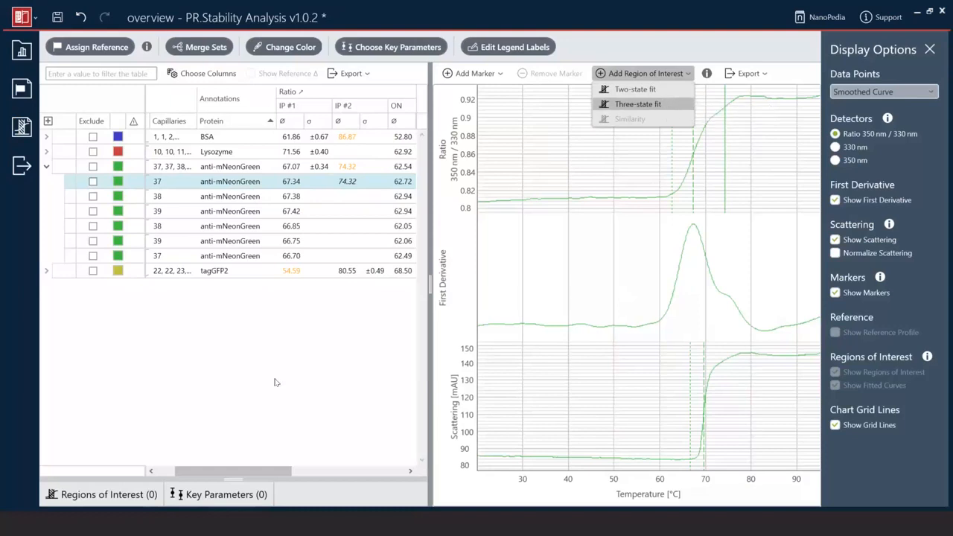
click(262, 530)
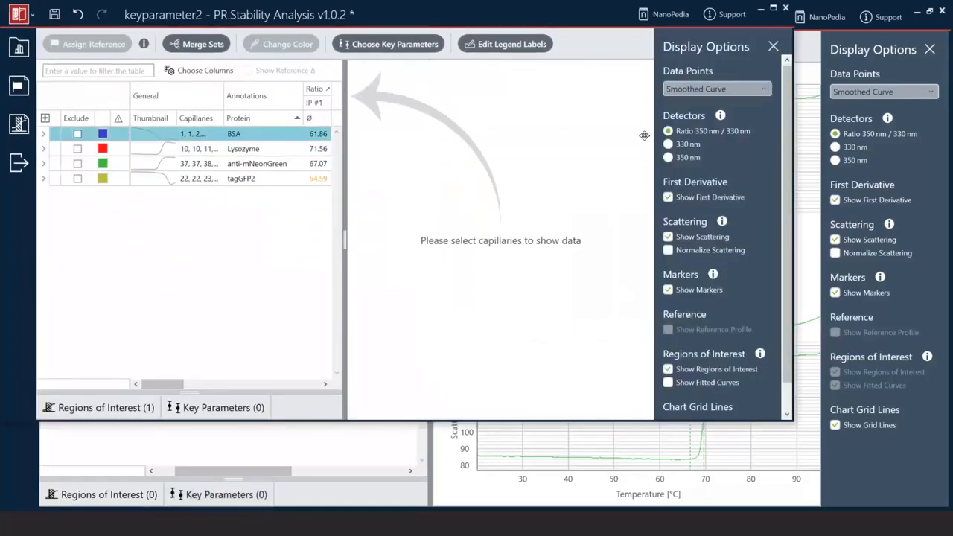
click(263, 163)
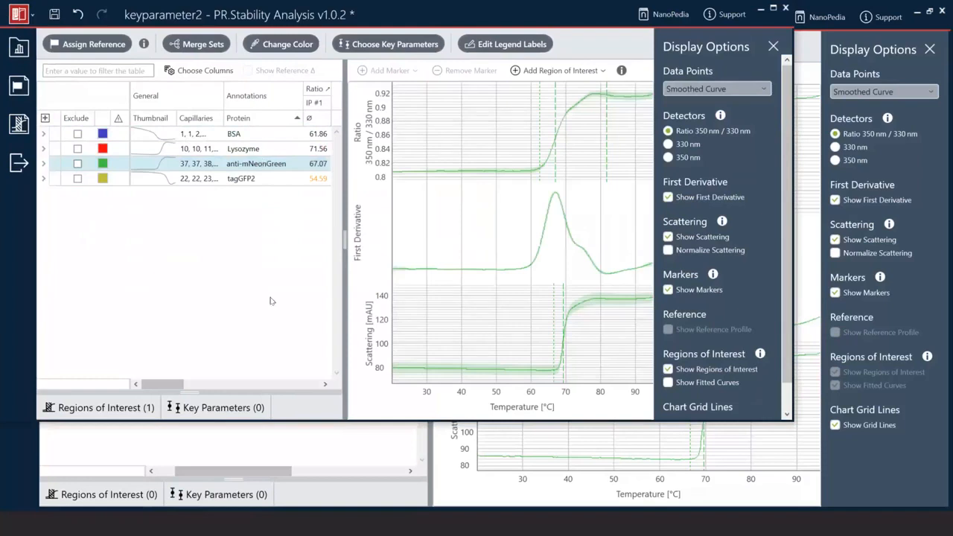
click(94, 406)
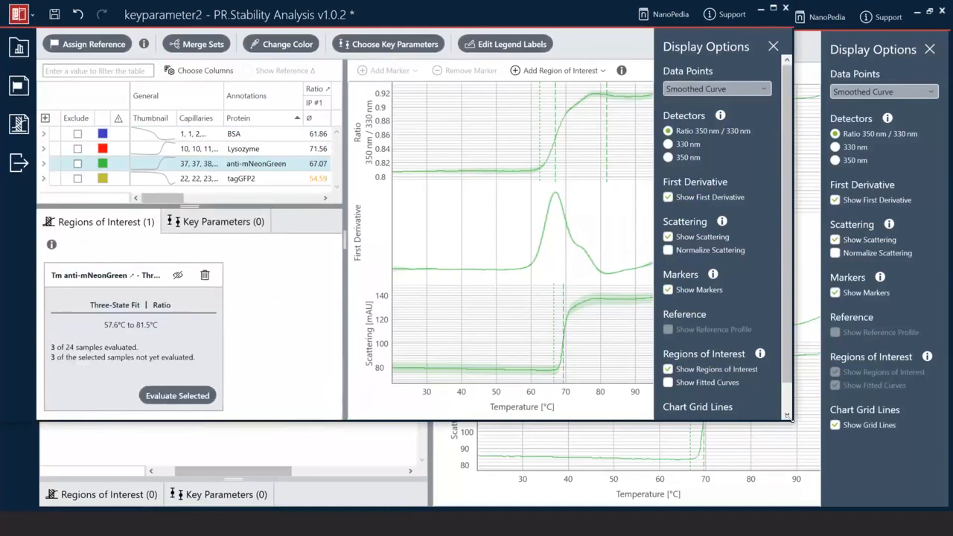
drag(789, 418, 880, 490)
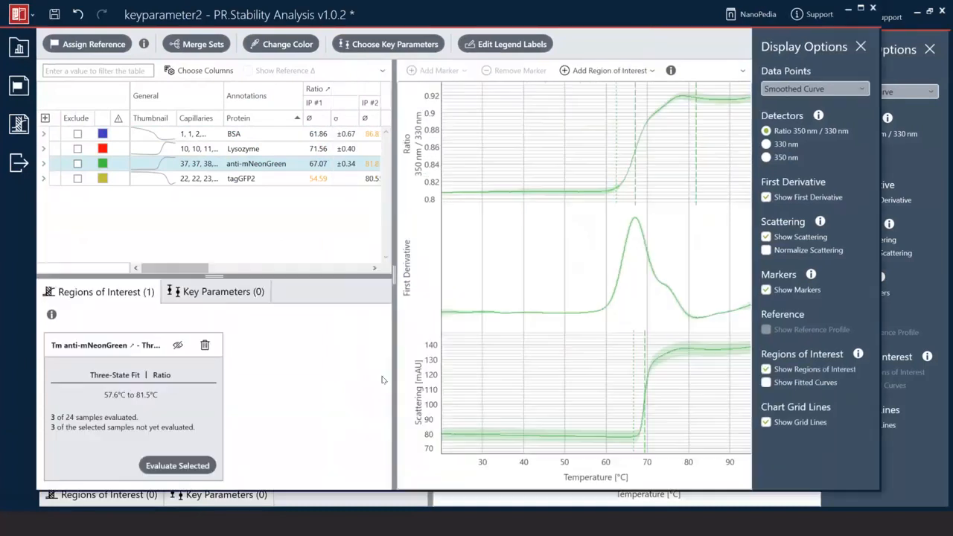
Show the three-state fit region and its fitted curve on the evaluated anti-mNeonGreen capillary 38 replicate.
click(177, 345)
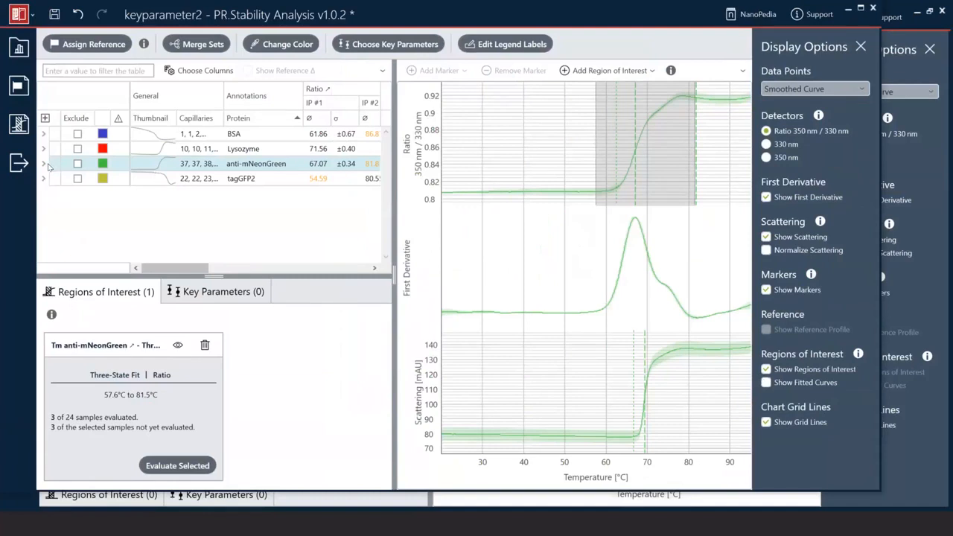
click(43, 163)
click(224, 208)
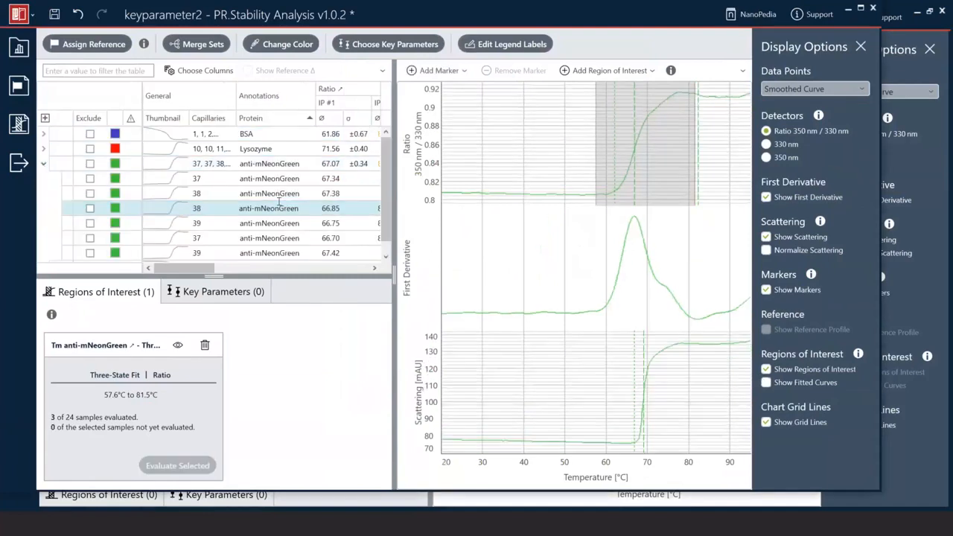
click(772, 383)
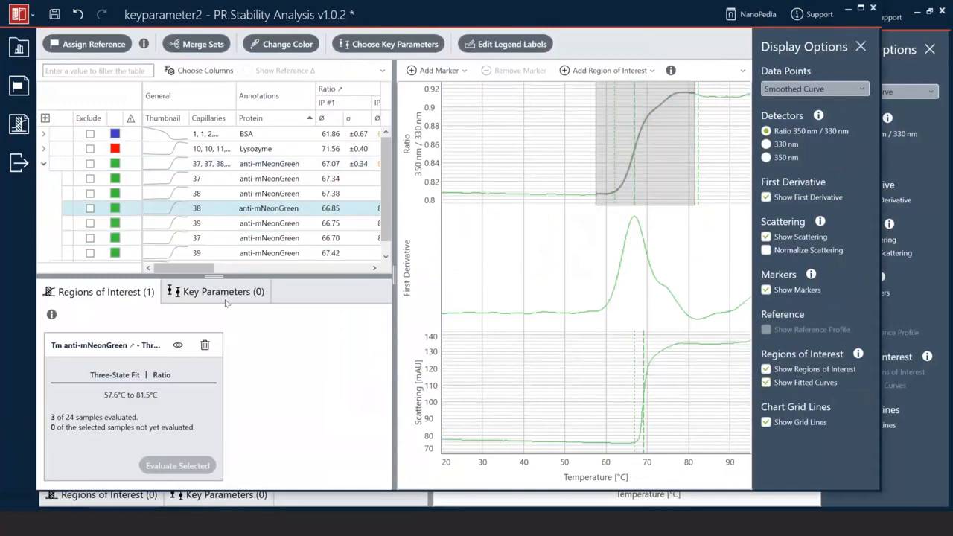
Examine the Tm1 and Tm2 results of the anti-mNeonGreen three-state fit in the results table.
drag(165, 266, 239, 267)
right_click(208, 266)
click(206, 269)
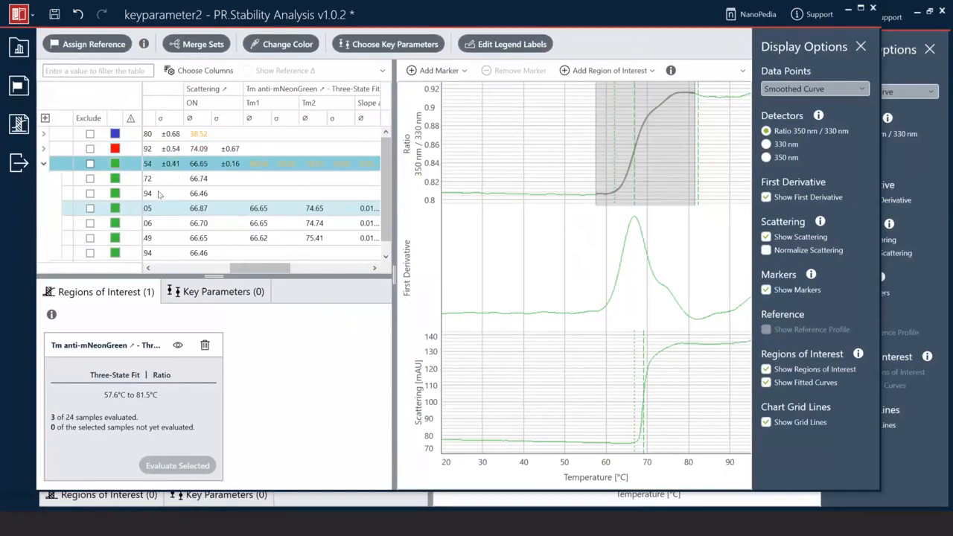
click(212, 194)
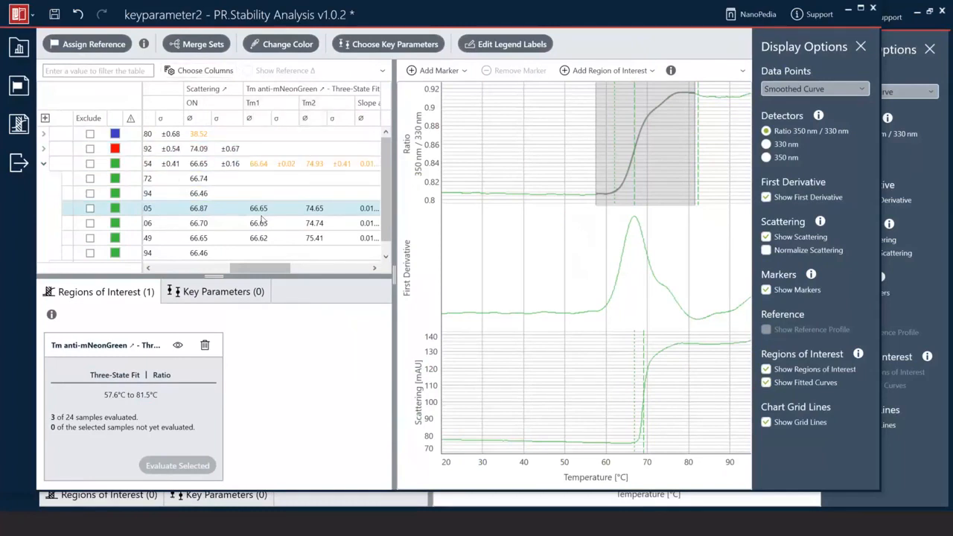
Compare the Tm1 and Tm2 values of the evaluated anti-mNeonGreen replicates with the inflection point on the ratio curve.
ctrl+click(262, 237)
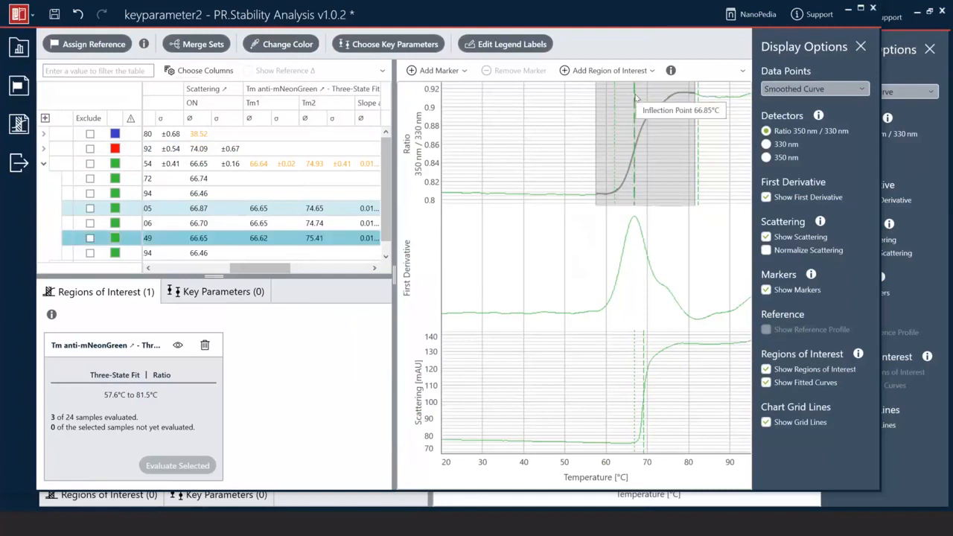
click(314, 211)
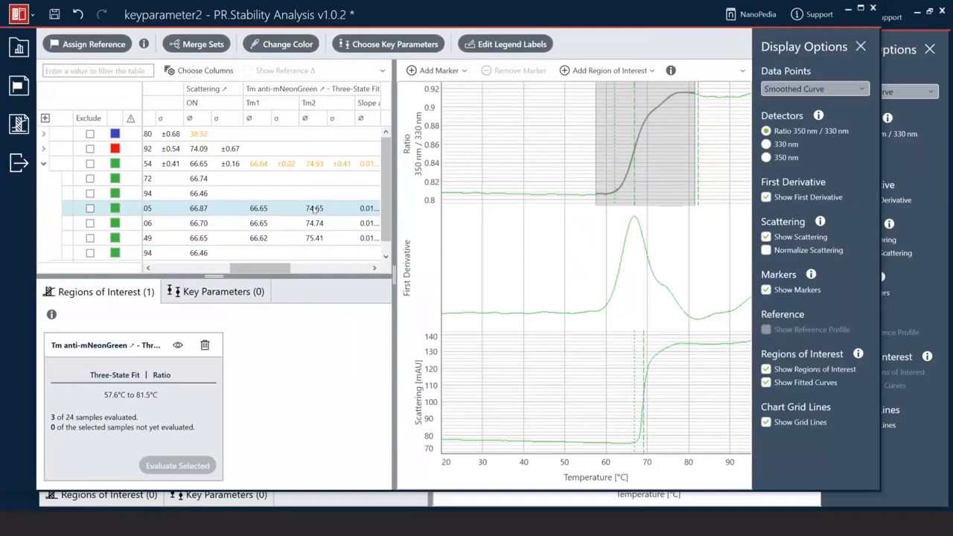
ctrl+click(313, 222)
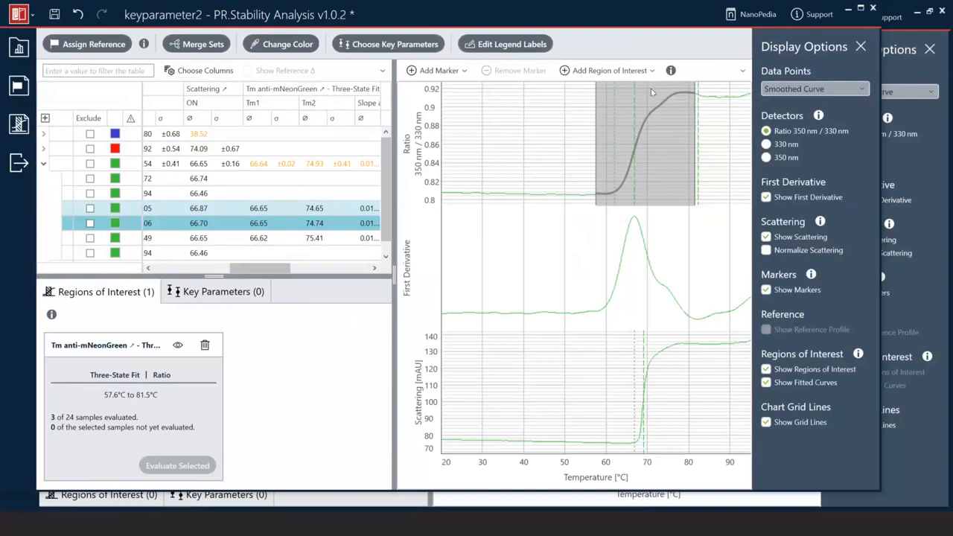
click(233, 257)
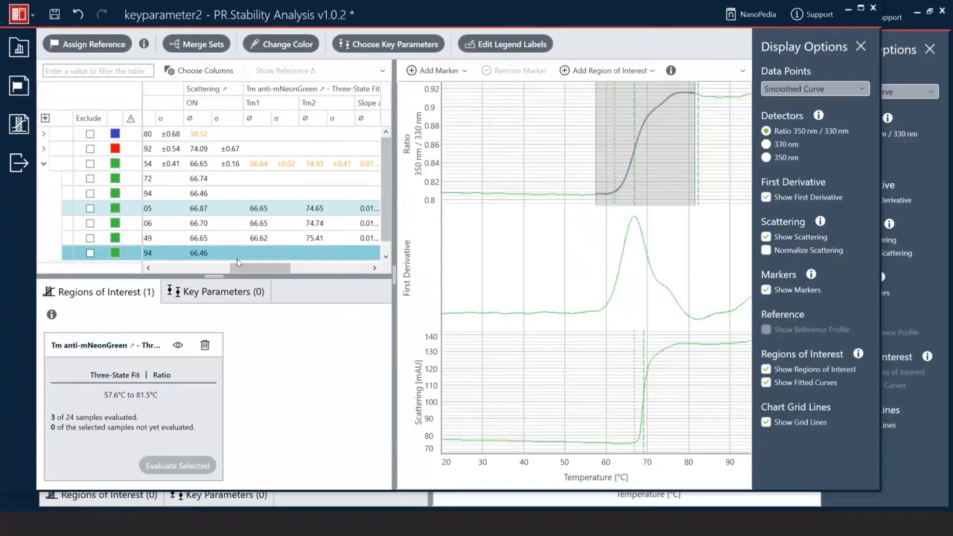
click(255, 235)
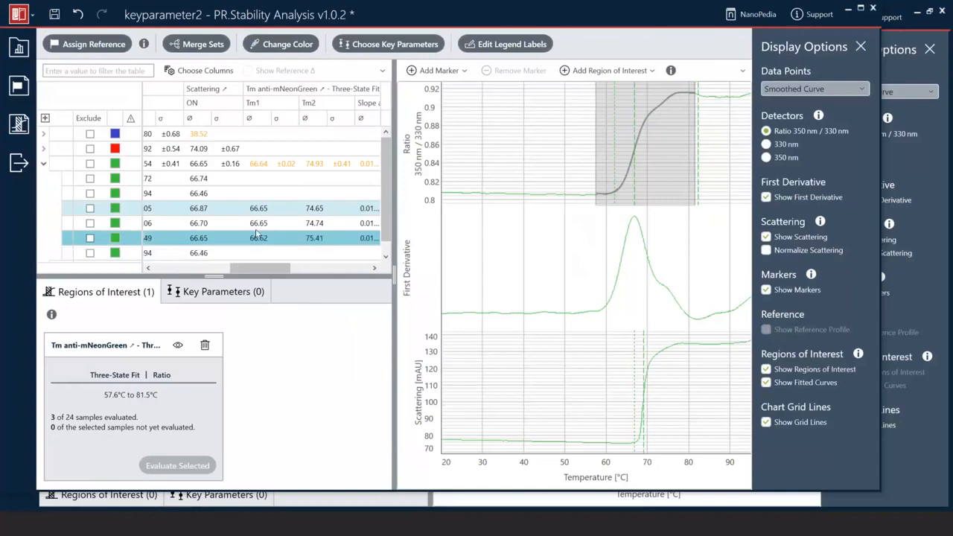
Evaluate the three-state fit region for the first anti-mNeonGreen replicate, capillary 37.
click(256, 222)
click(255, 194)
click(256, 181)
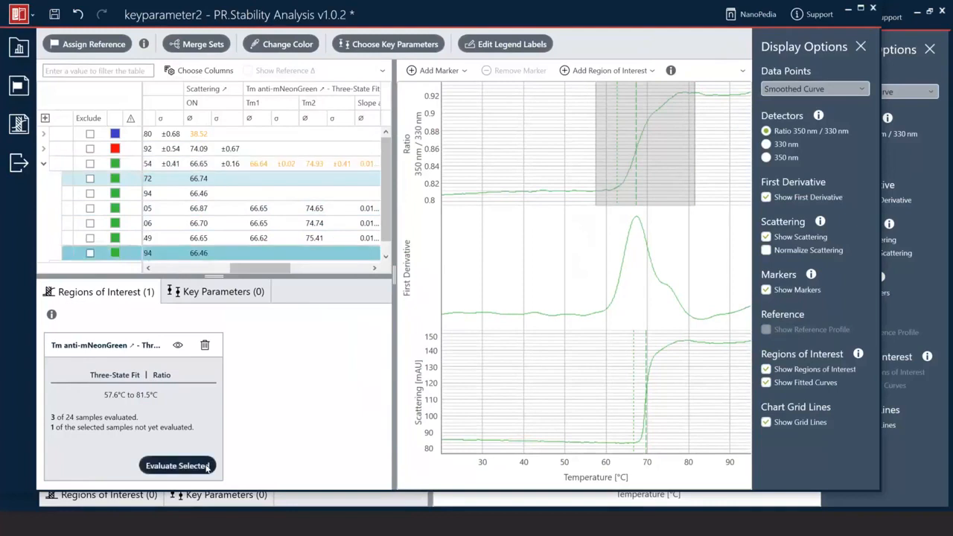
click(177, 466)
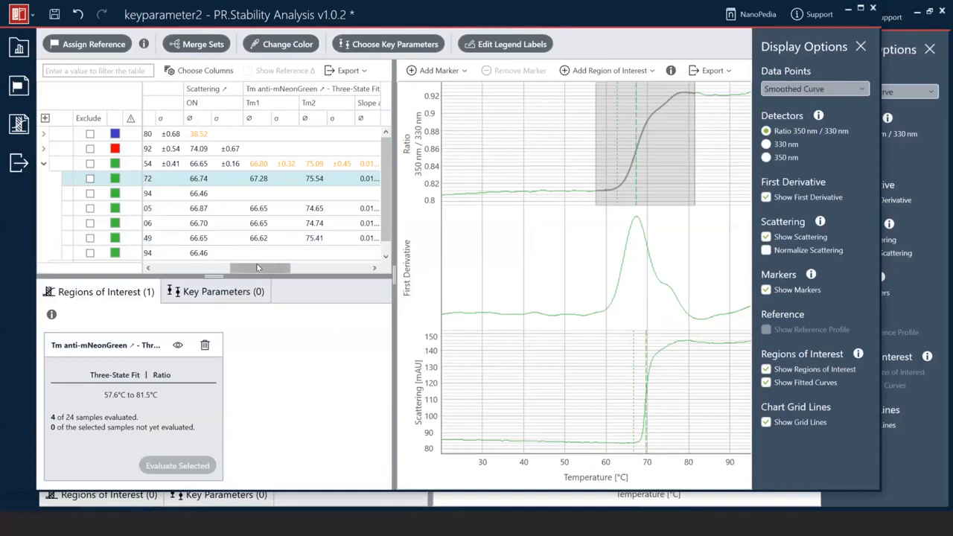
Look through the saved analysis templates and the create-template option, and close the template list again.
click(225, 270)
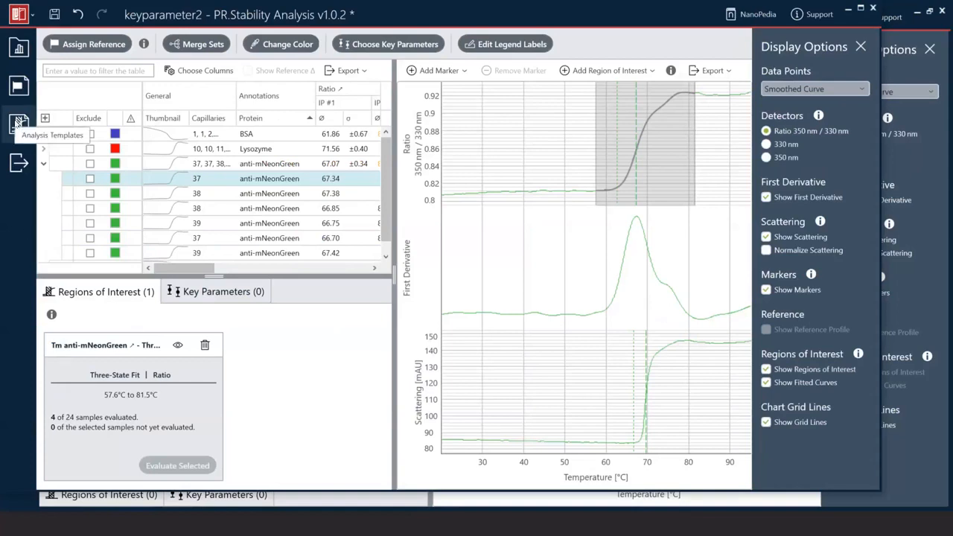
click(19, 123)
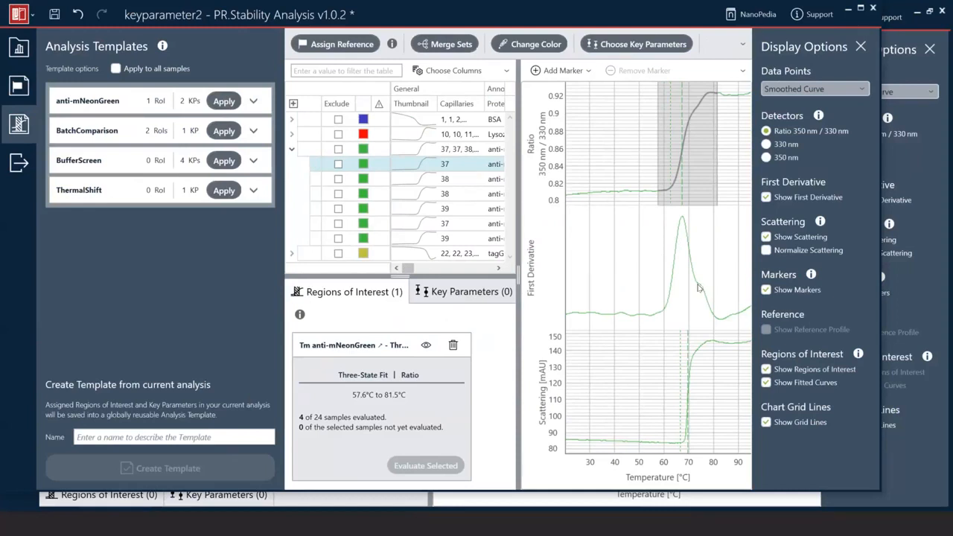
click(698, 288)
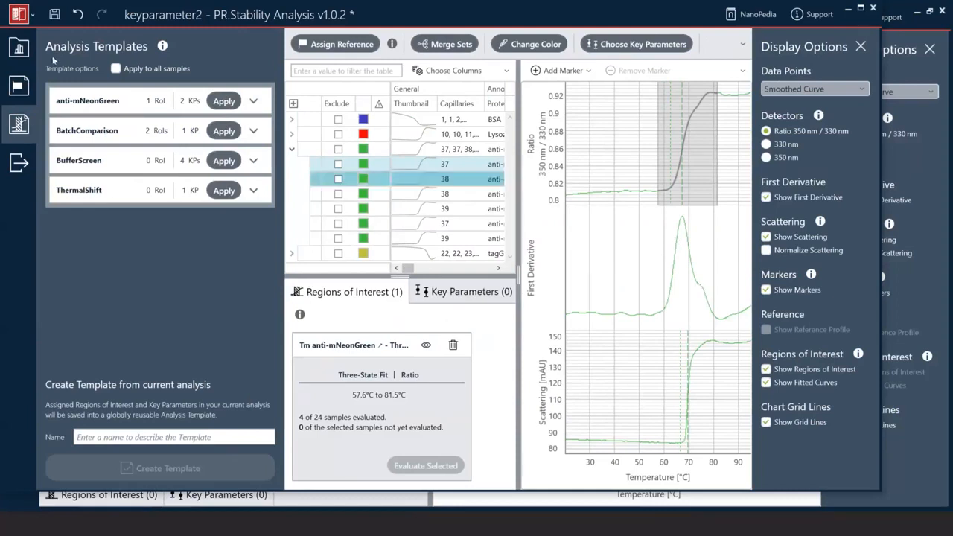
click(20, 126)
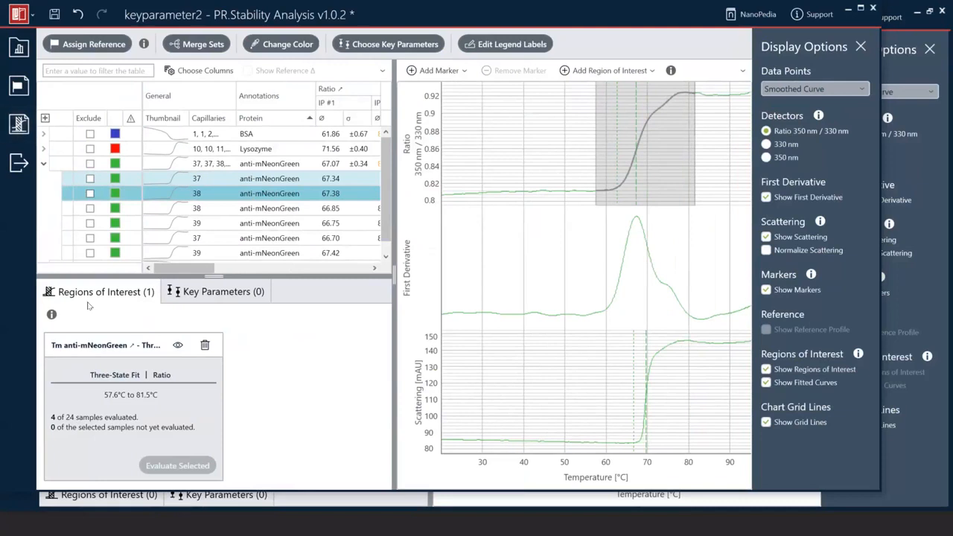
Minimize the regions of interest area and collapse the anti-mNeonGreen set so only merged sets are listed.
click(115, 292)
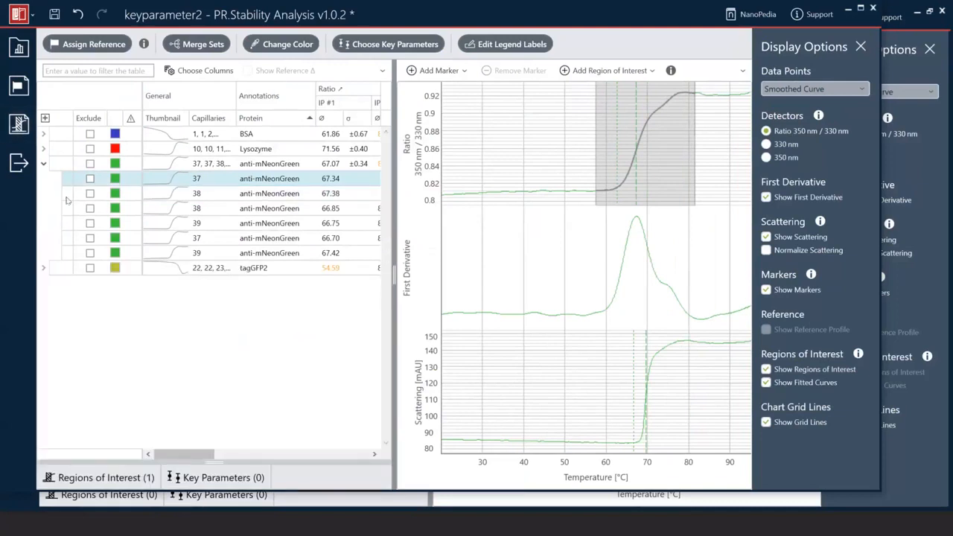
click(52, 151)
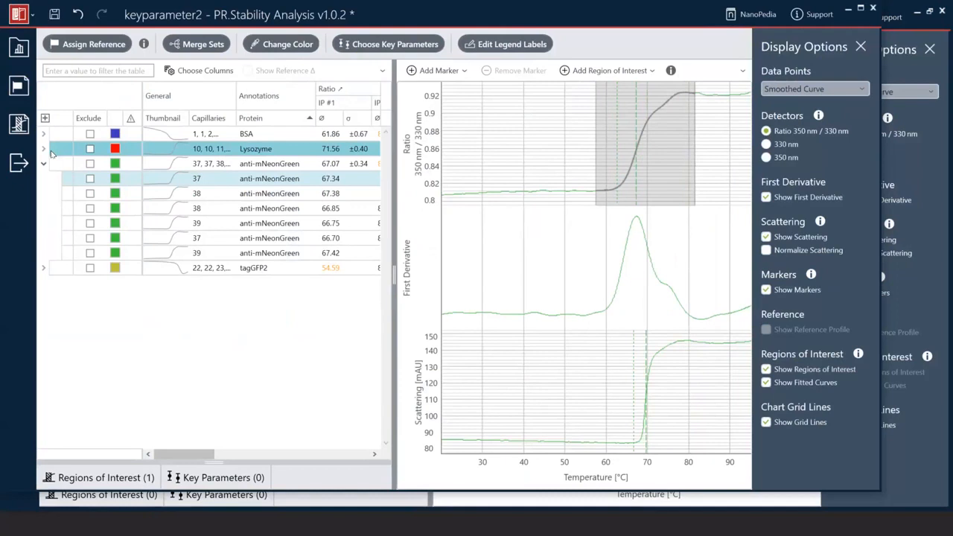
click(50, 163)
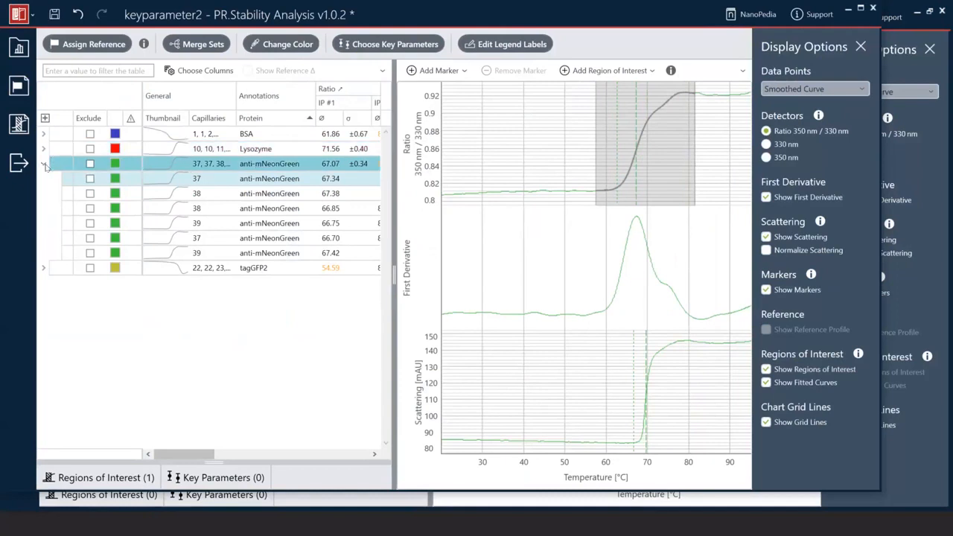
click(44, 164)
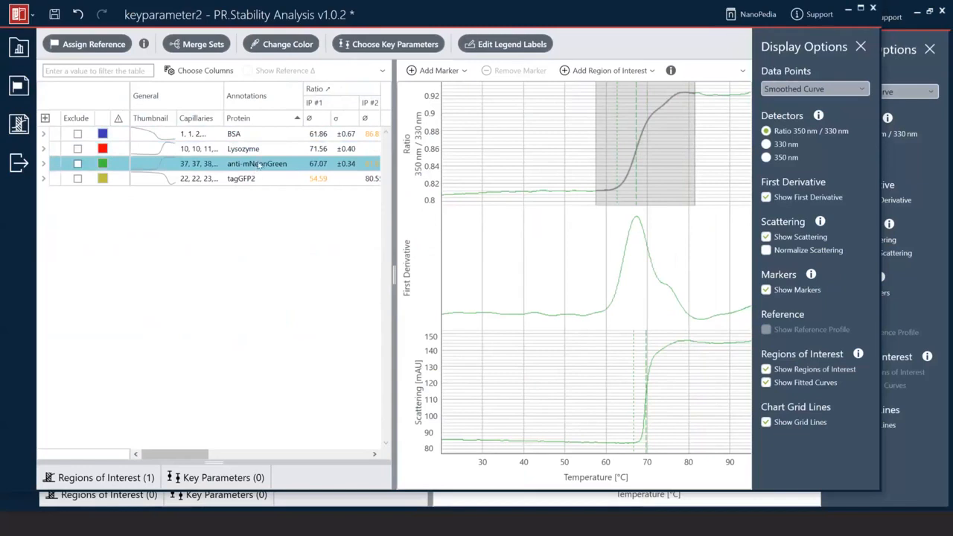
Sort the merged sets by mean ratio IP #1 in ascending and descending order, and clear the sorting.
click(323, 119)
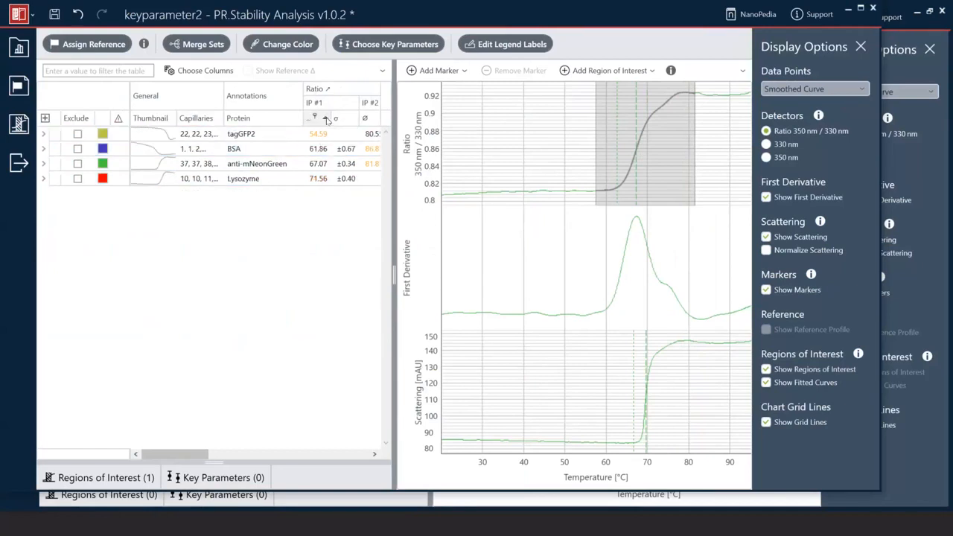
click(325, 119)
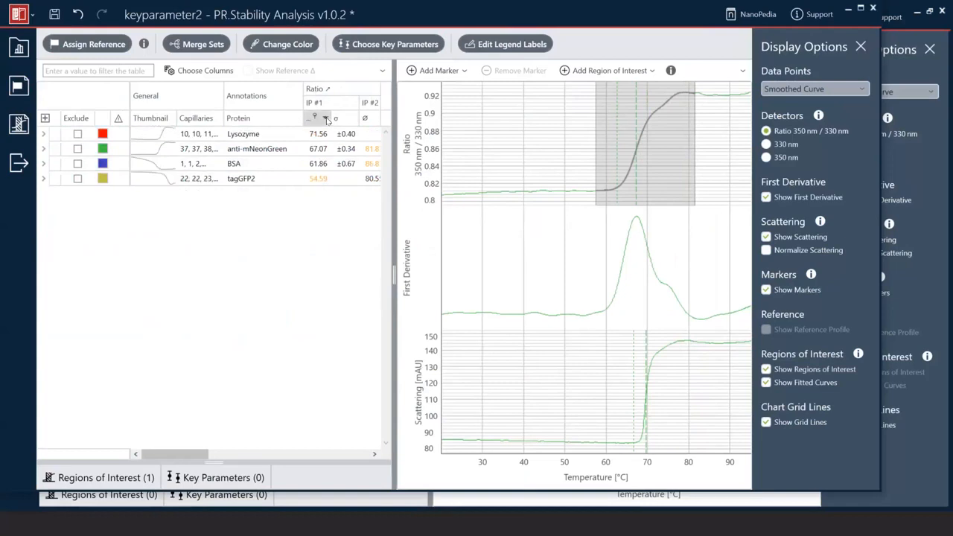
click(326, 120)
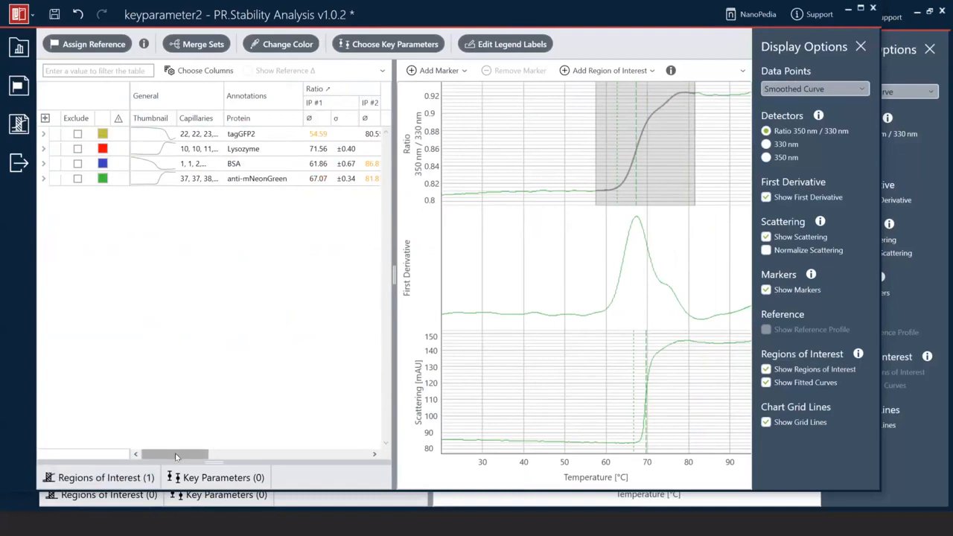
Plot ratio IP #1 and scattering ON as key parameters, and widen the area so both plots sit side by side.
drag(176, 457, 208, 454)
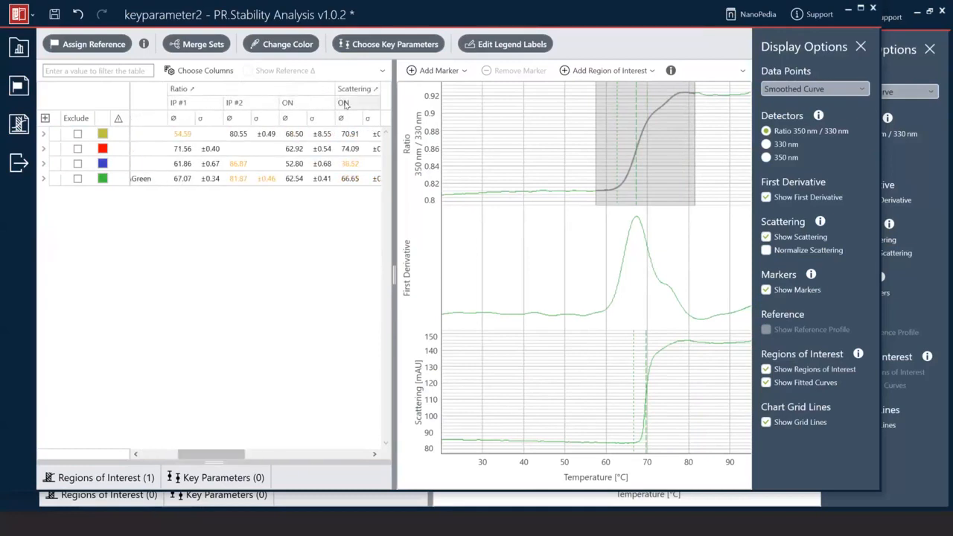
click(383, 46)
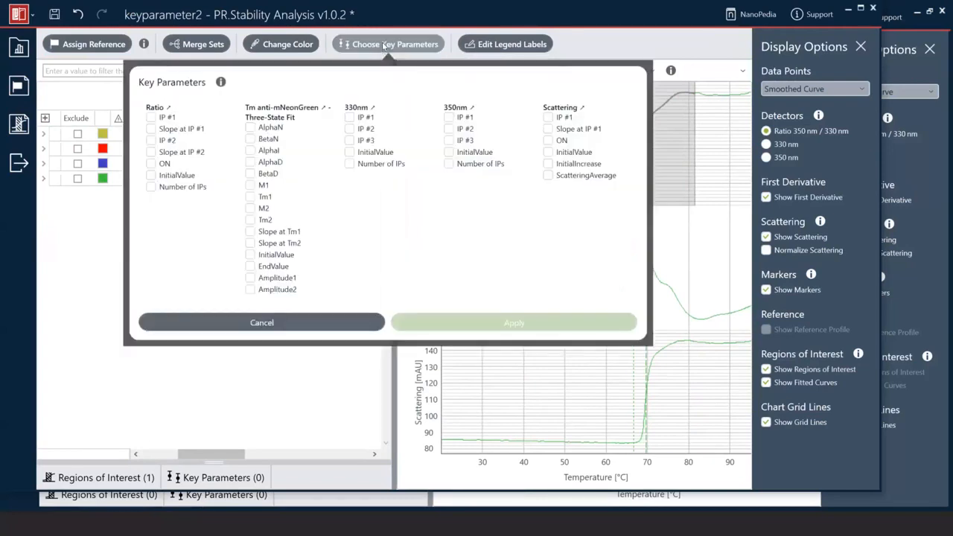
click(151, 117)
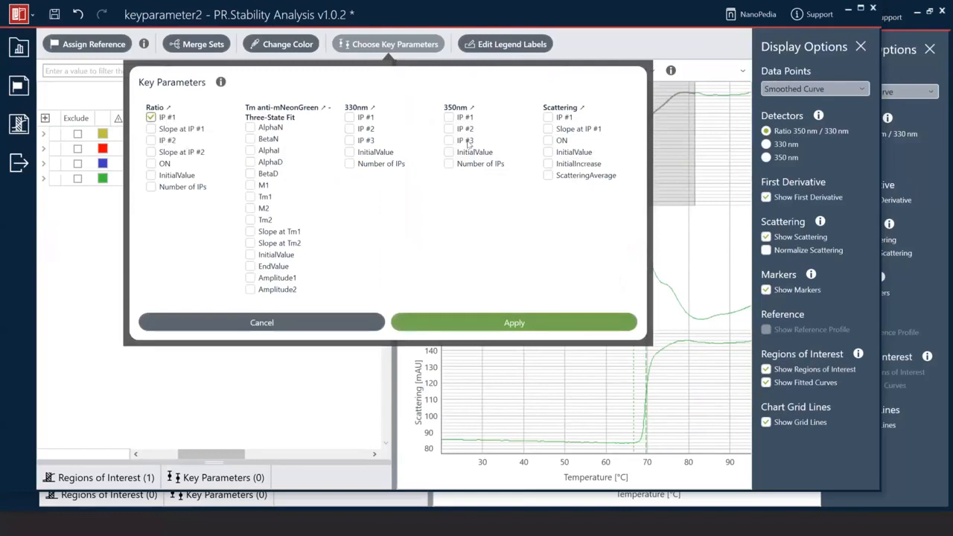
click(547, 141)
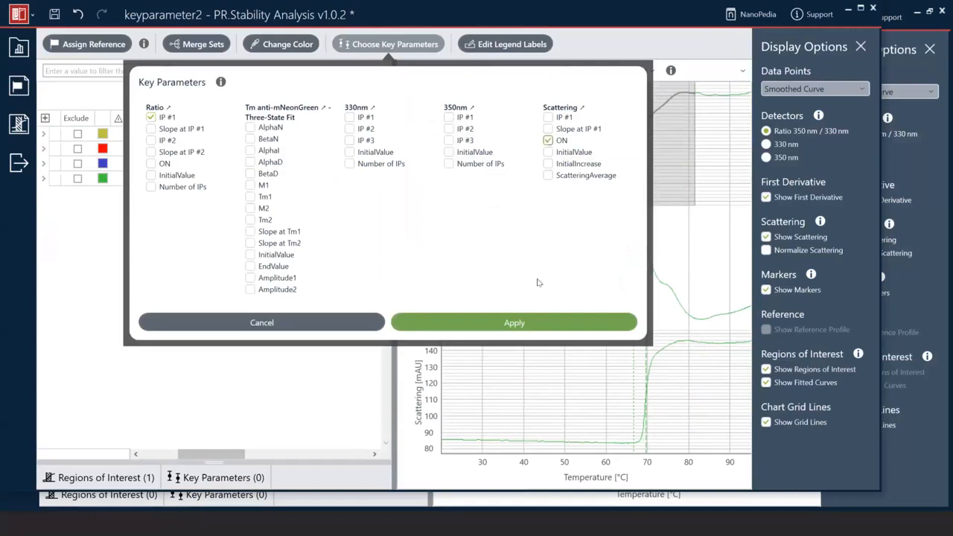
click(530, 322)
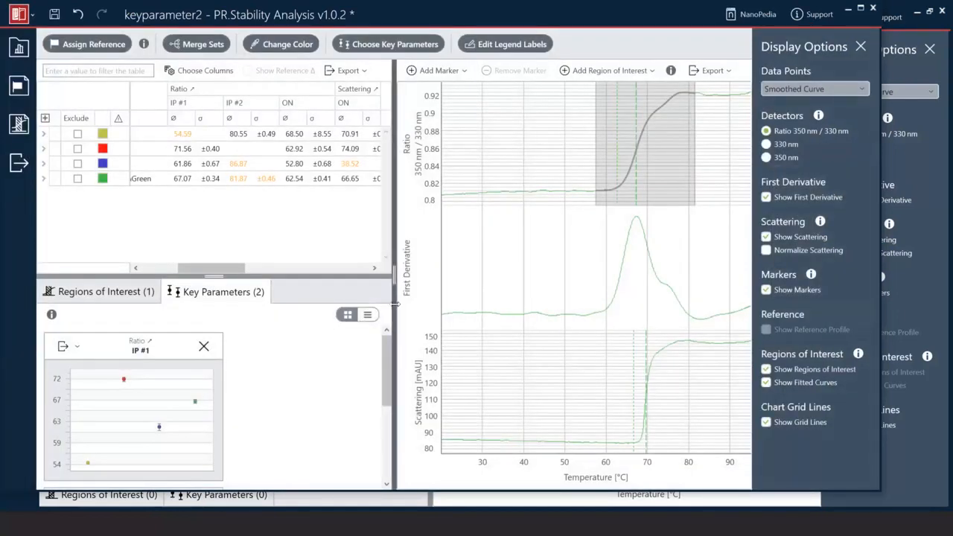
drag(396, 303, 431, 303)
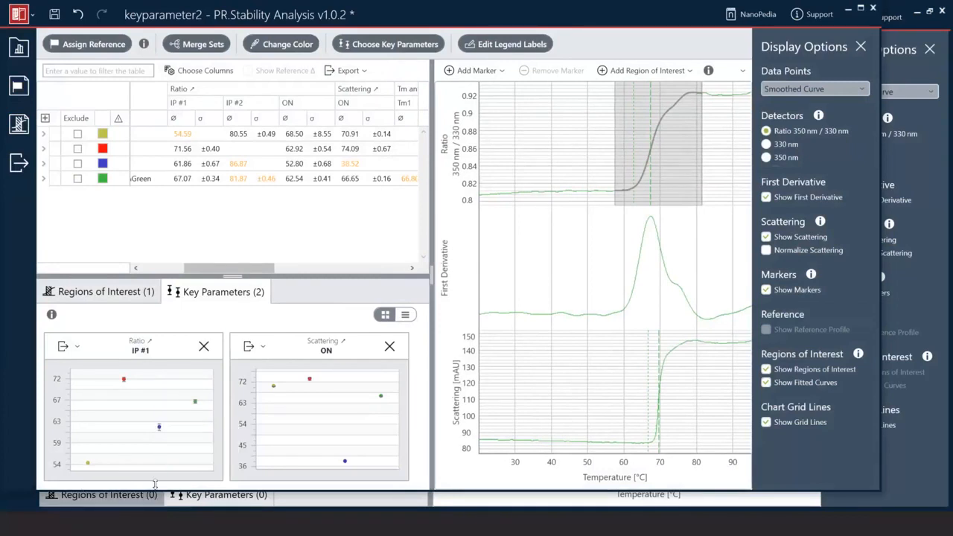
Sort the merged sets by mean ratio IP #1 in ascending order so the key parameter plots are ordered accordingly.
click(179, 162)
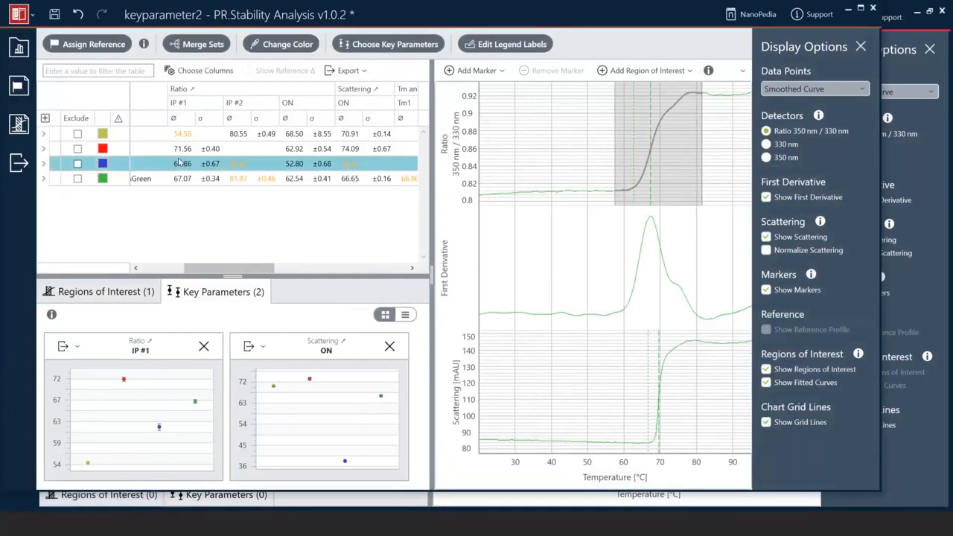
click(179, 162)
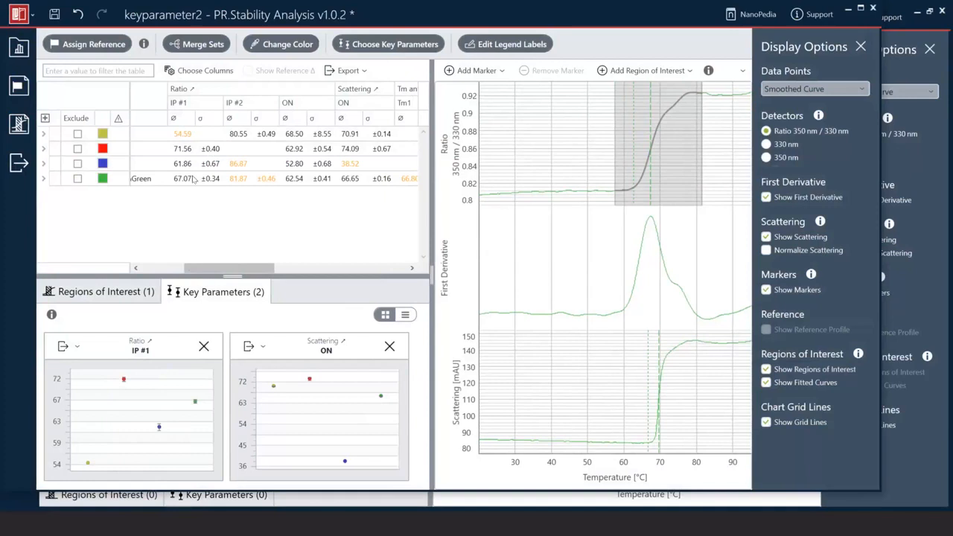
click(187, 120)
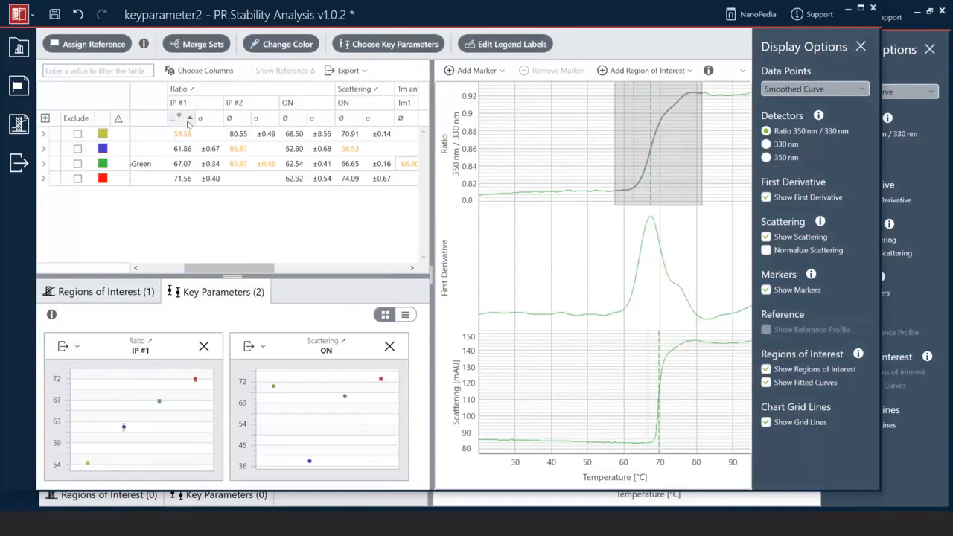
Select the Lysozyme set through its red data point in the scattering ON plot to display its curves.
click(187, 179)
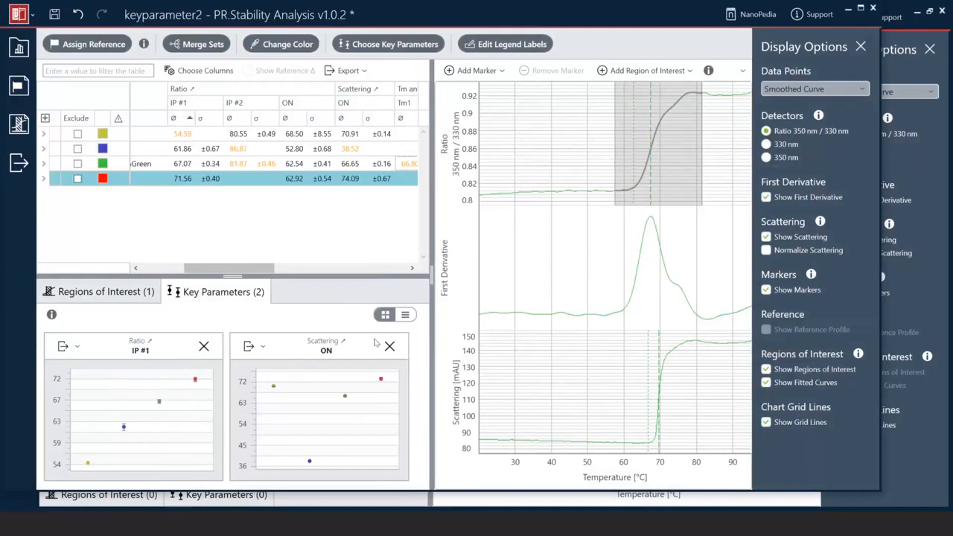
mouse_move(389, 405)
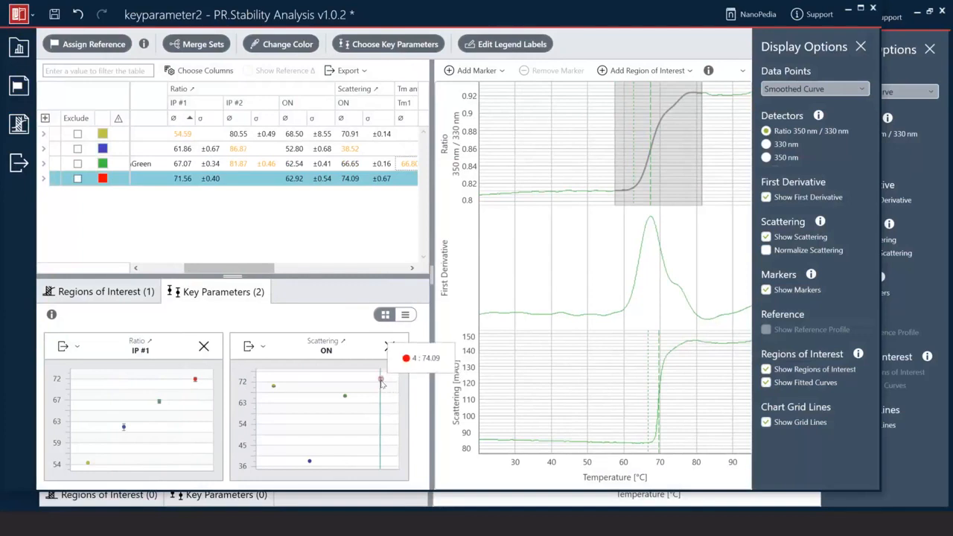
click(381, 382)
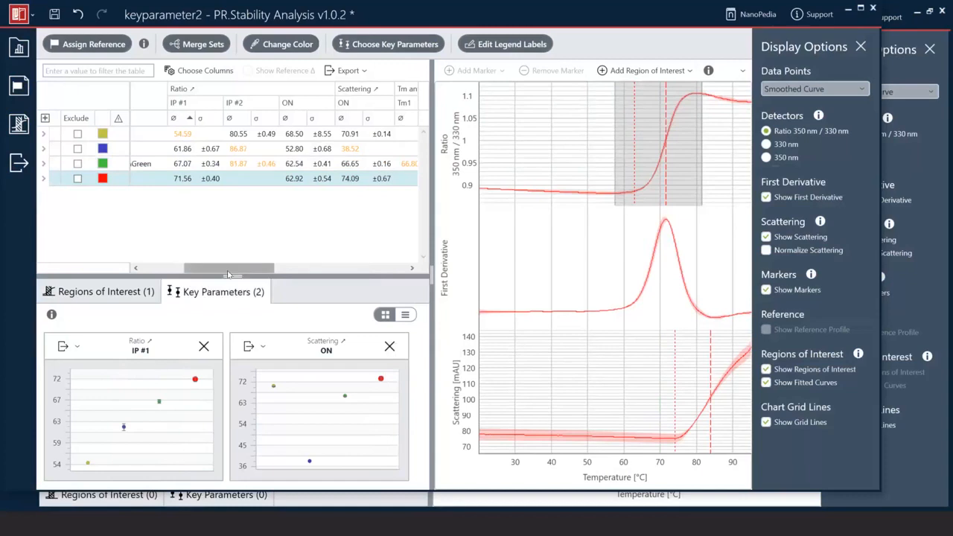
drag(229, 268, 186, 268)
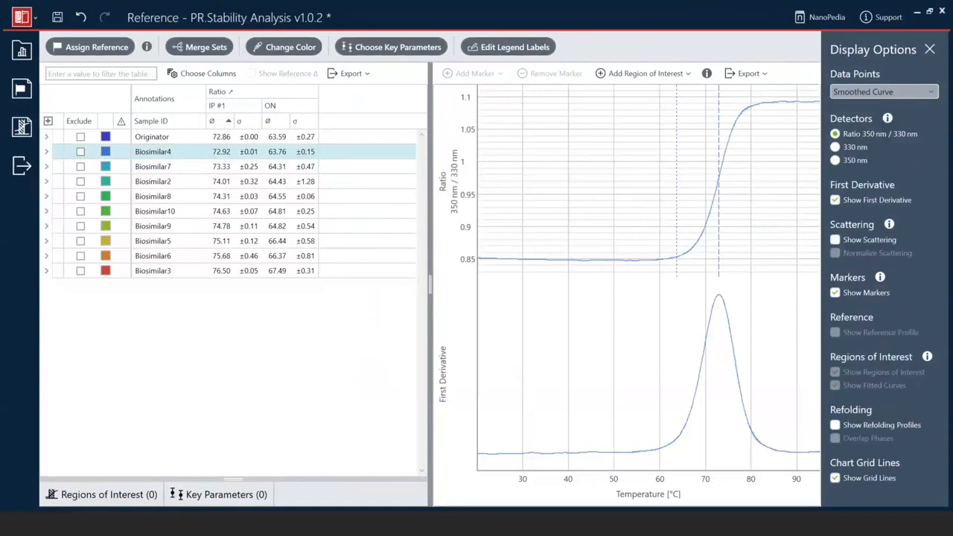
In the Reference analysis, view the ratio and first derivative curves of the biosimilar sets and the Originator for comparison.
click(174, 137)
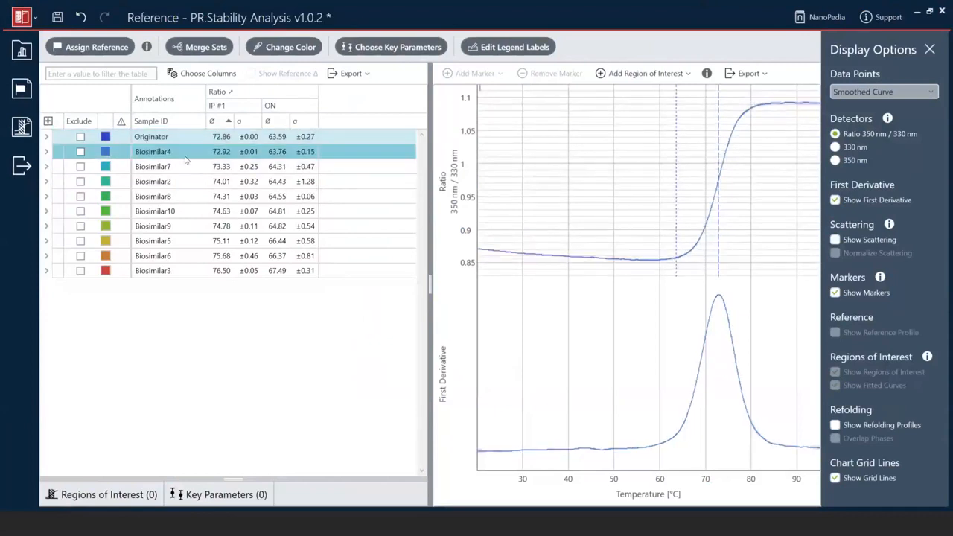
click(182, 166)
click(186, 196)
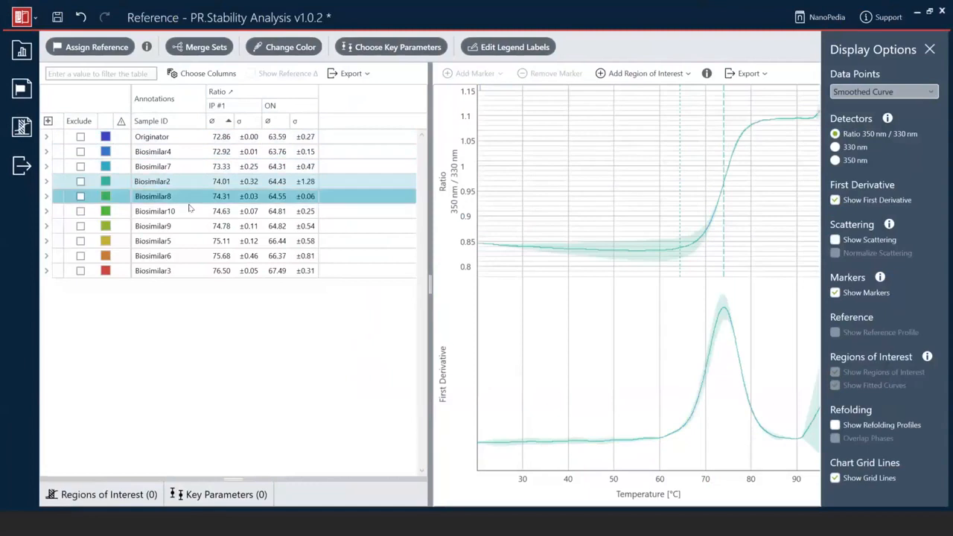
click(187, 225)
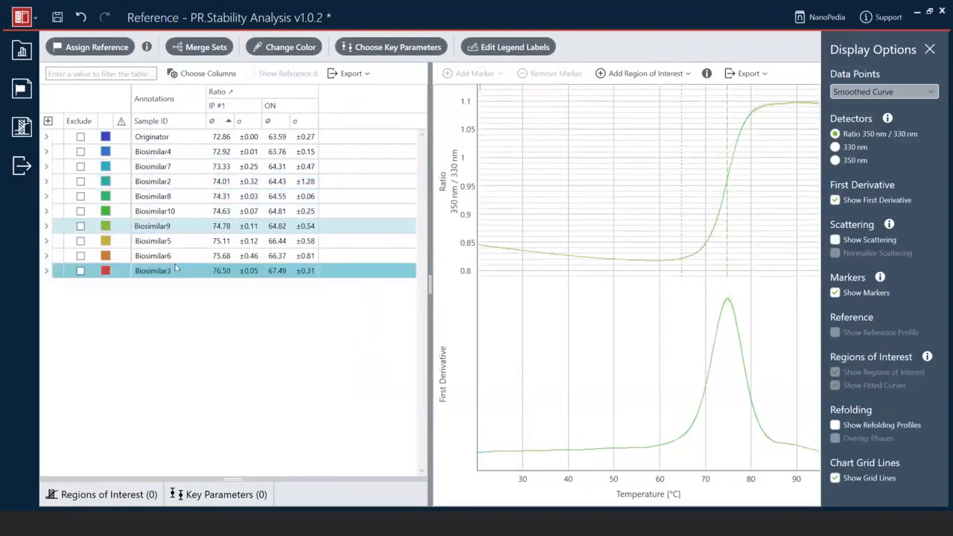
click(172, 140)
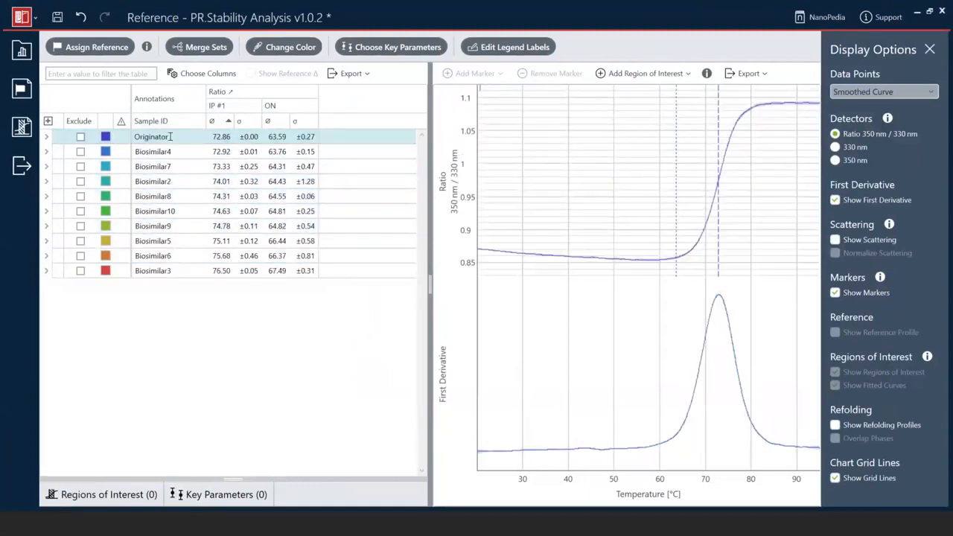
Assign the Originator as the reference, turn on its reference profile, and display the Biosimilar4 curves against it.
click(93, 47)
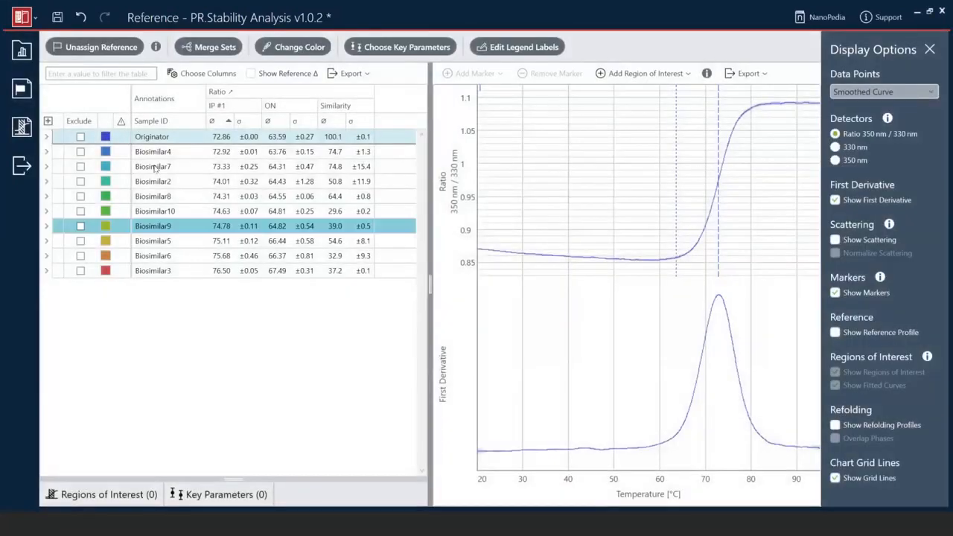
click(836, 332)
click(175, 154)
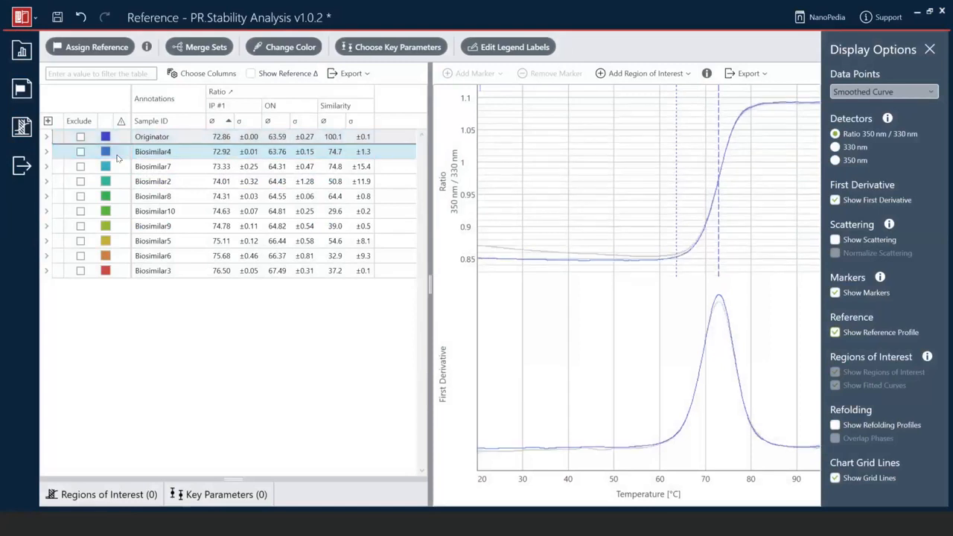
Go through the curves from Biosimilar7 to Biosimilar9 against the gray reference profile, and return to the Originator.
key(Down)
key(Down)
key(Down)
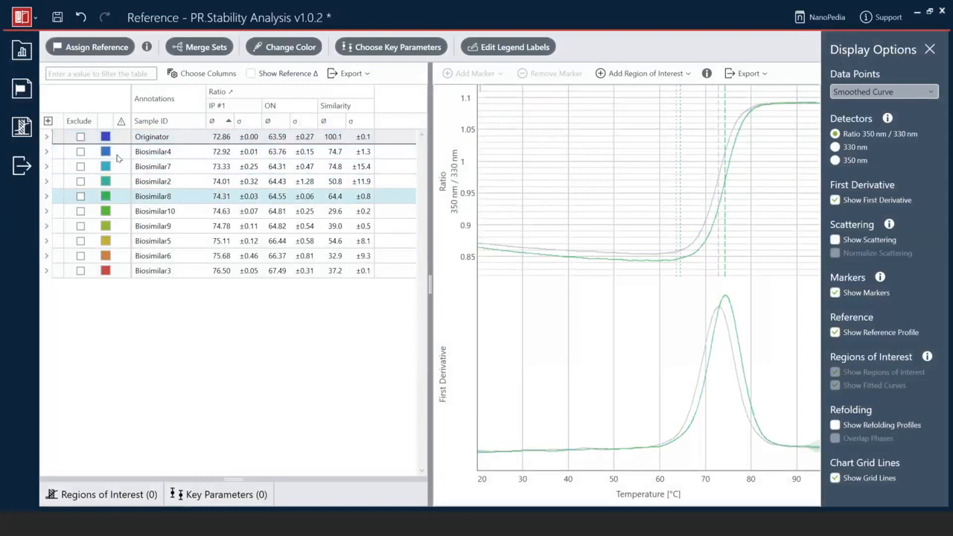
key(Down)
key(Down)
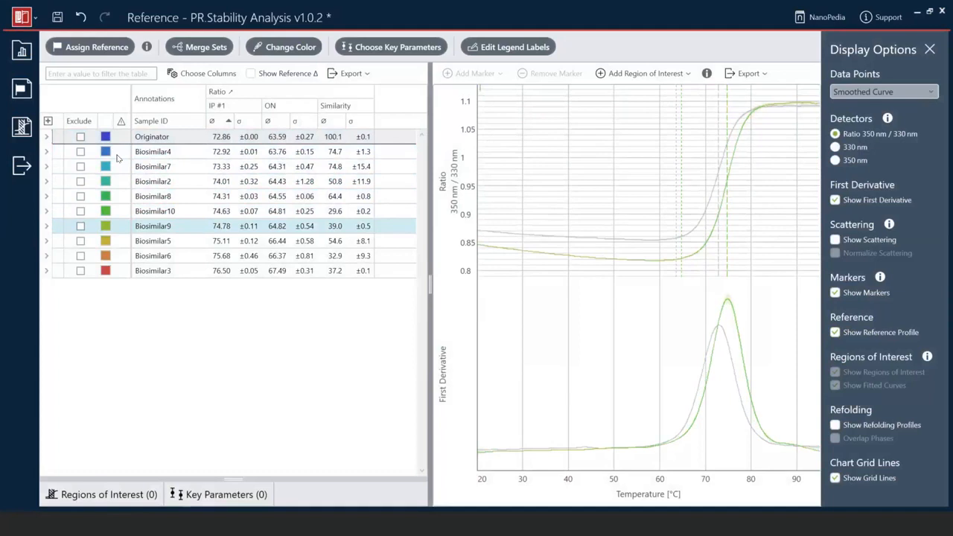
key(Up)
key(Up)
key(Up)
key(Up)
key(Up)
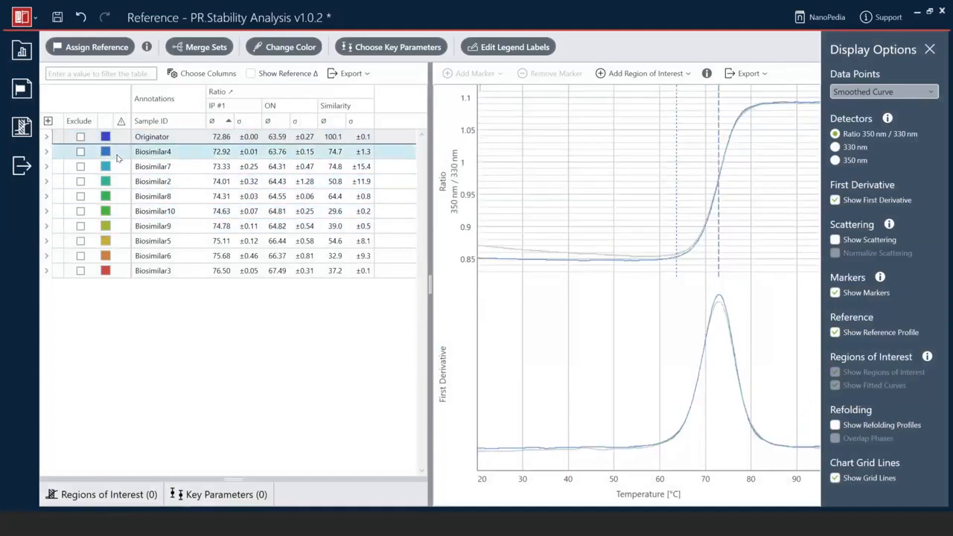
key(Up)
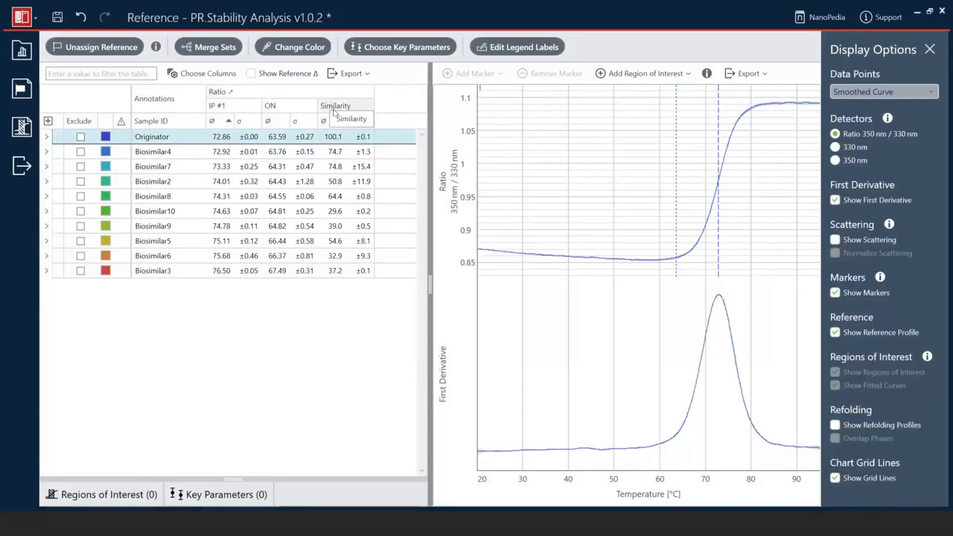
Compare the similarity values and curves of Biosimilar4, Biosimilar7 and Biosimilar2 with those of the Originator.
click(336, 151)
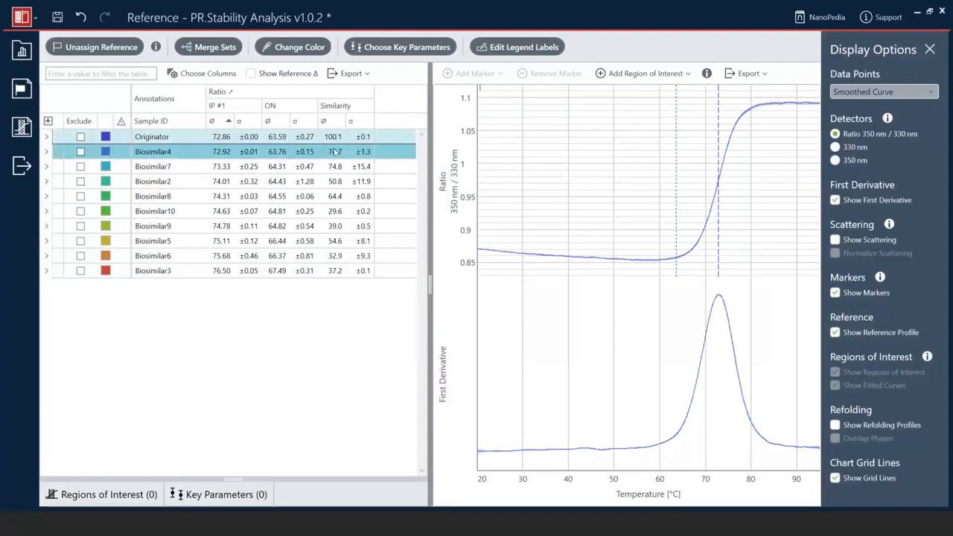
key(Down)
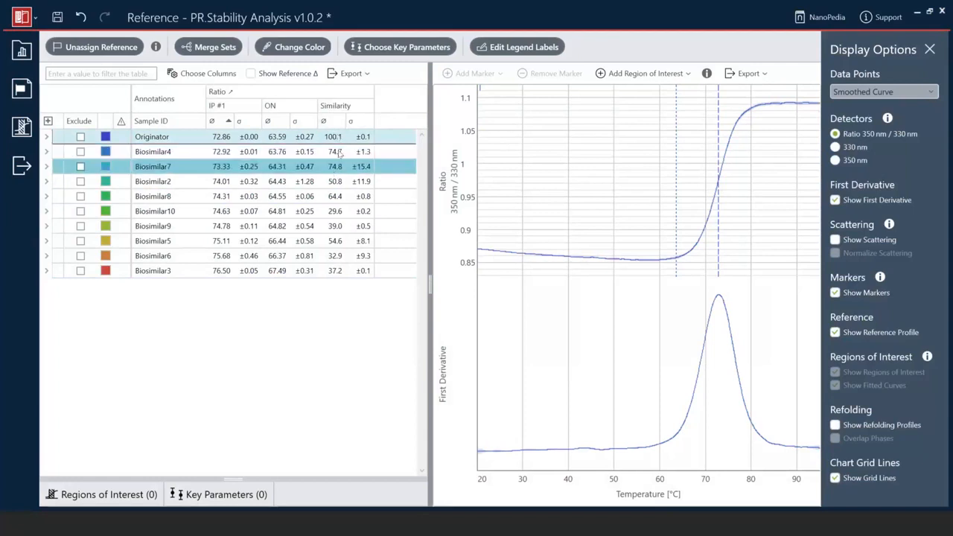
click(339, 138)
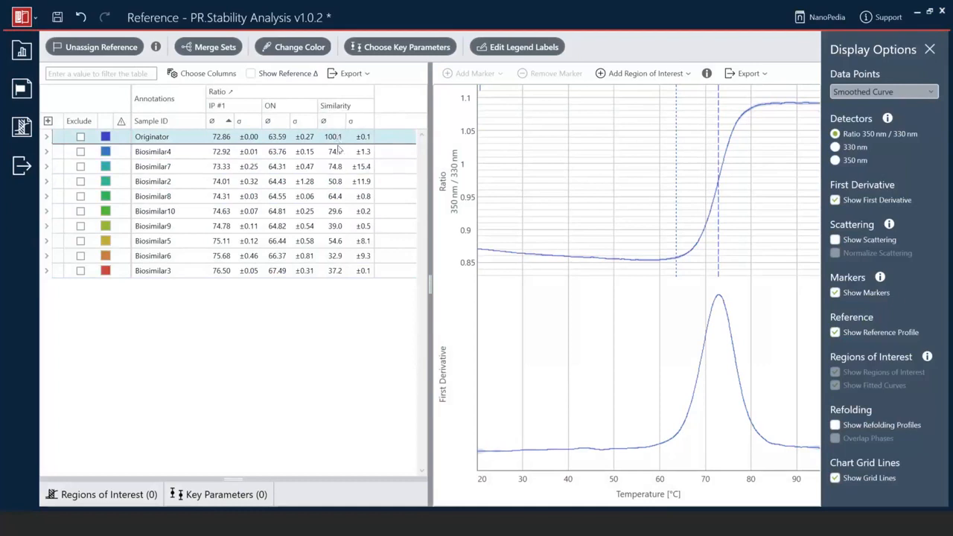
click(336, 152)
ctrl+click(335, 168)
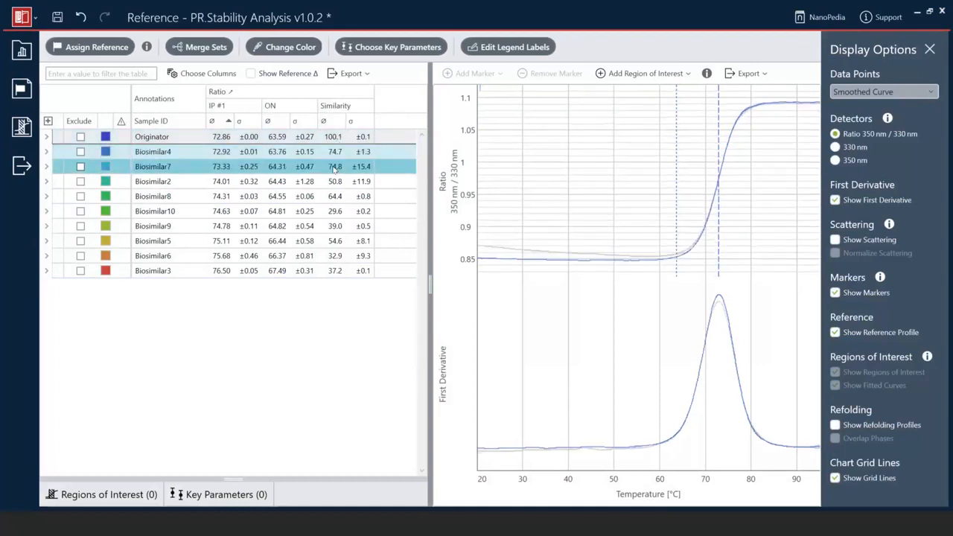
shift+click(332, 182)
click(331, 182)
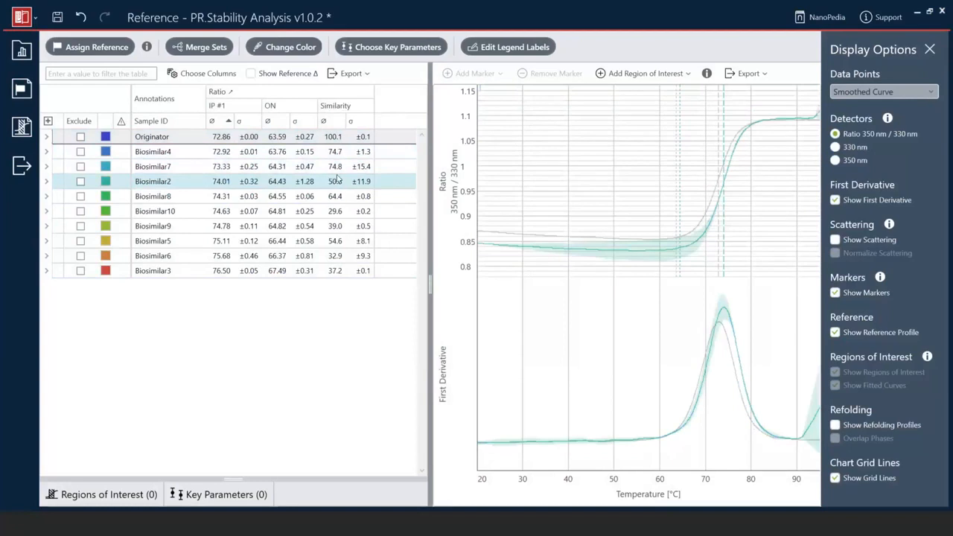
click(145, 133)
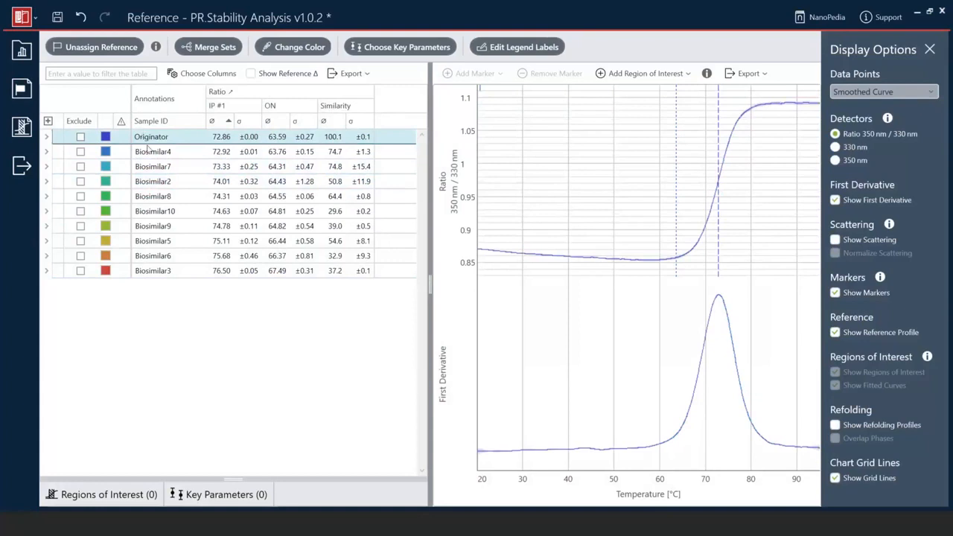
click(148, 149)
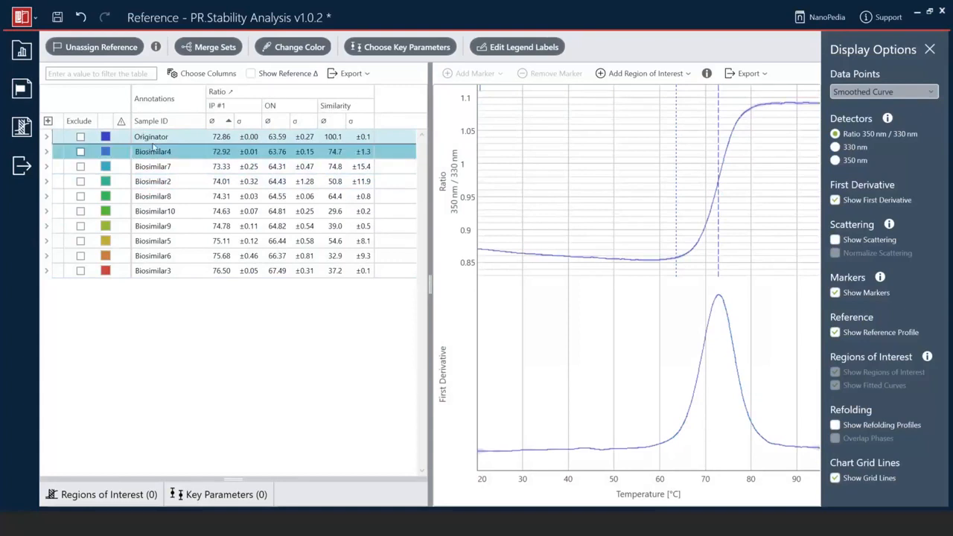
click(153, 148)
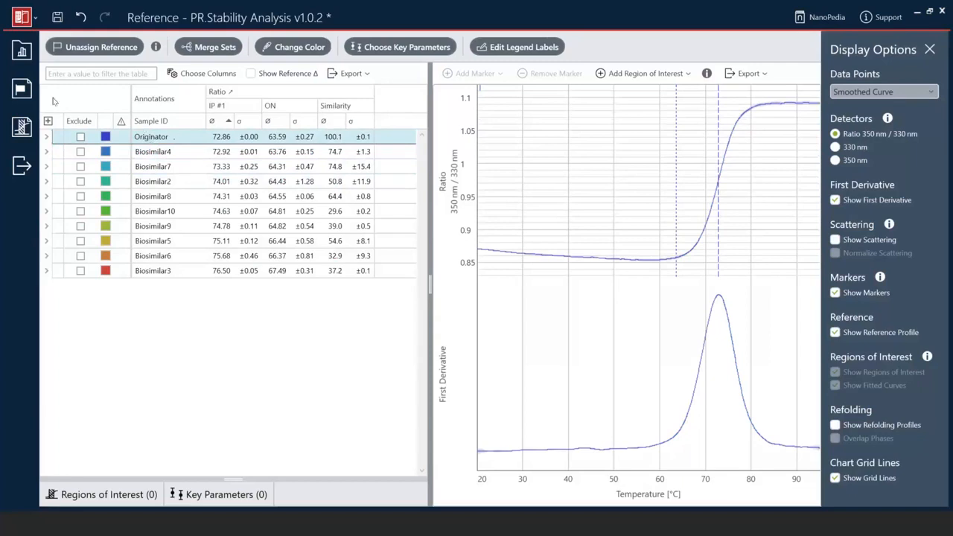
View the saved global references and the option to save one from the current analysis, and close the view.
click(17, 87)
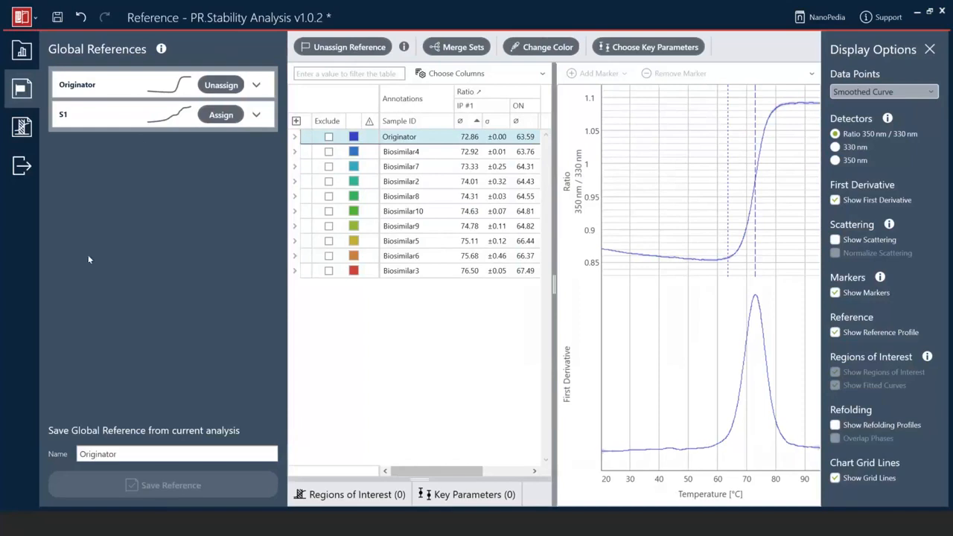
click(19, 94)
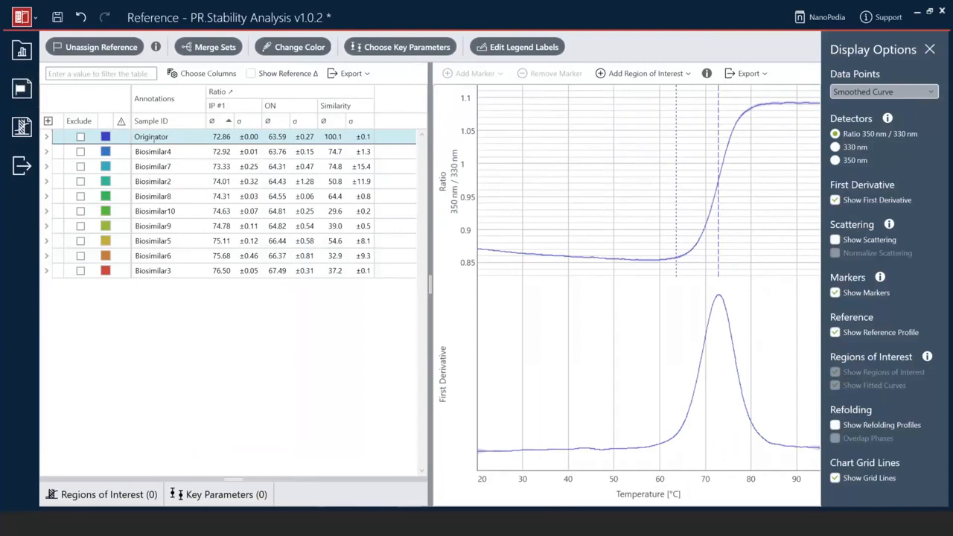
Add Biosimilar6, Biosimilar10 and Biosimilar2 to the Originator selection so their curves are overlaid in the charts.
click(149, 243)
click(160, 315)
click(125, 179)
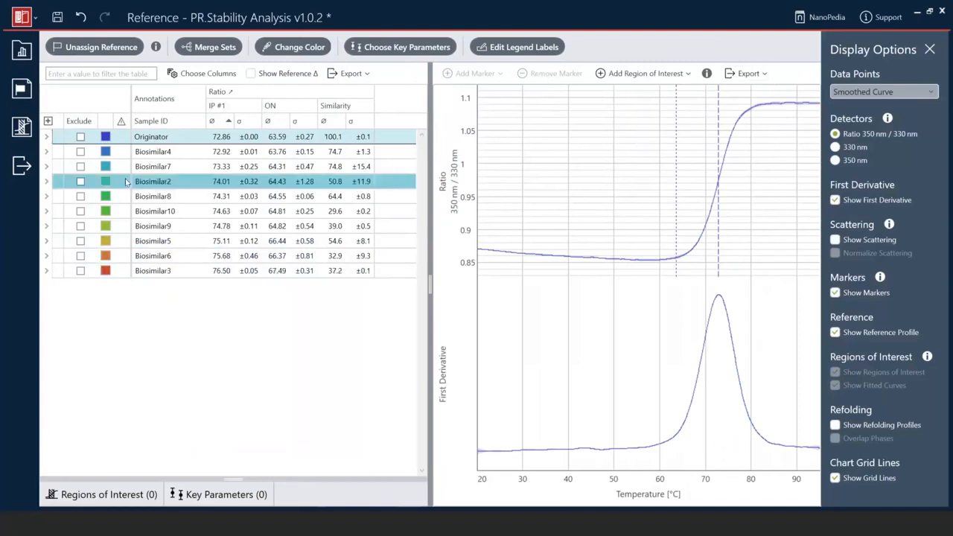
click(149, 255)
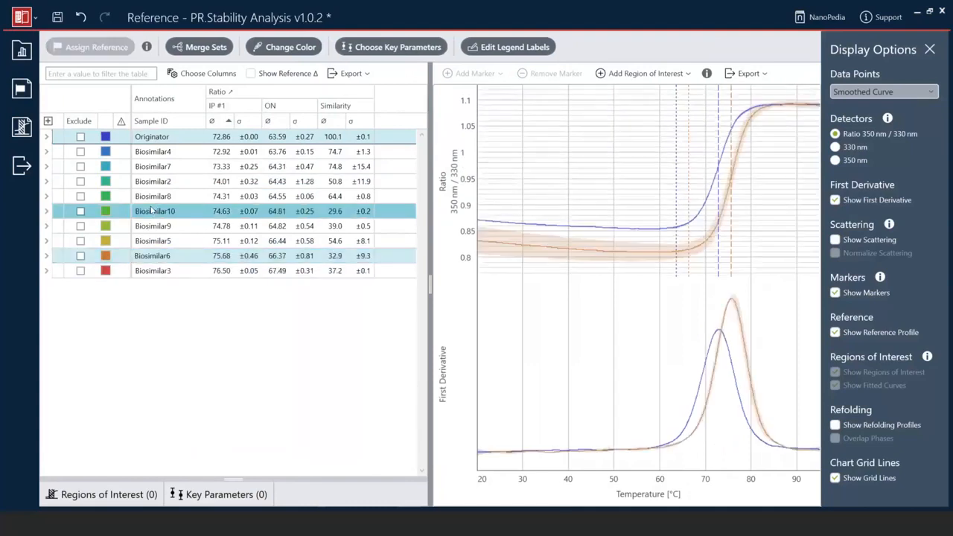
ctrl+click(152, 211)
ctrl+click(153, 183)
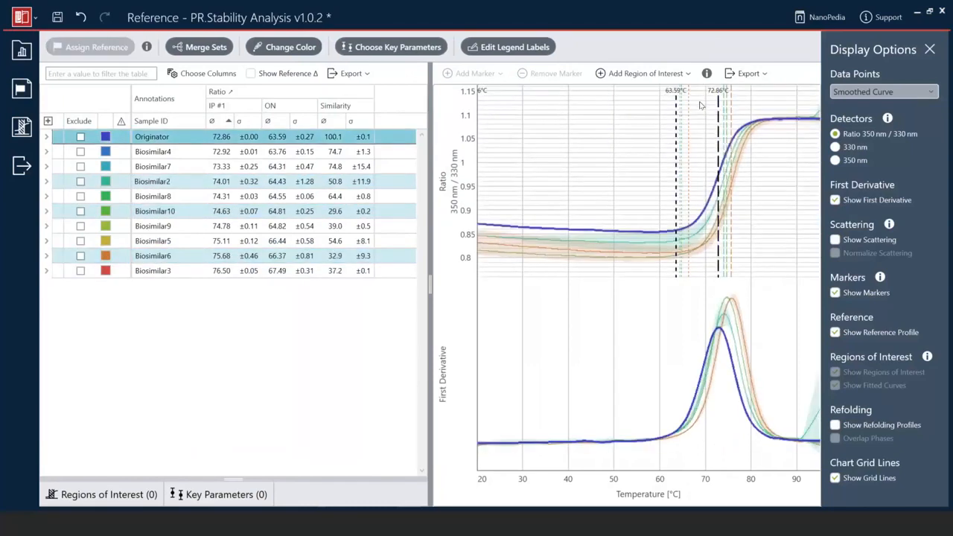
Check the chart and data table export options, view Data_Table_Biosimilars.xlsx in Excel, and switch back to PR.Stability Analysis.
click(765, 73)
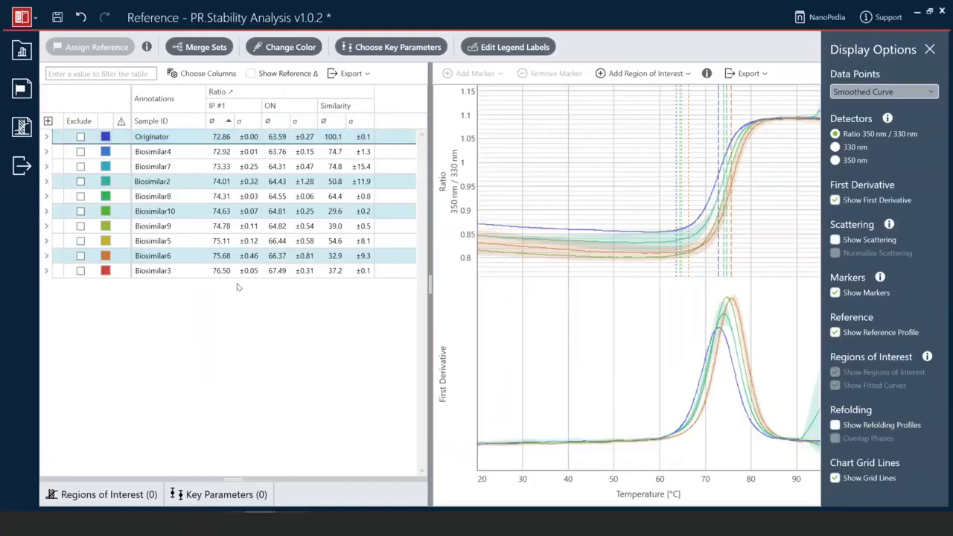
click(366, 74)
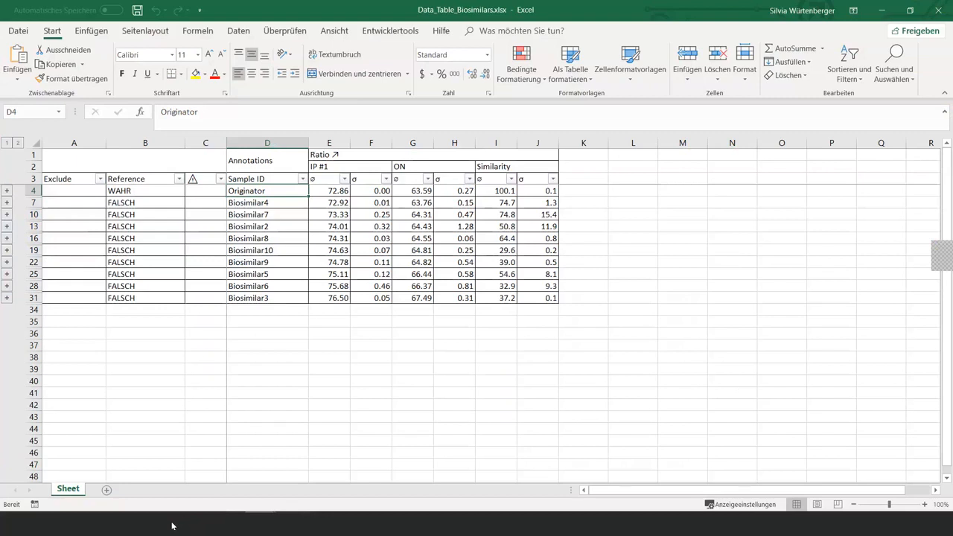
click(172, 526)
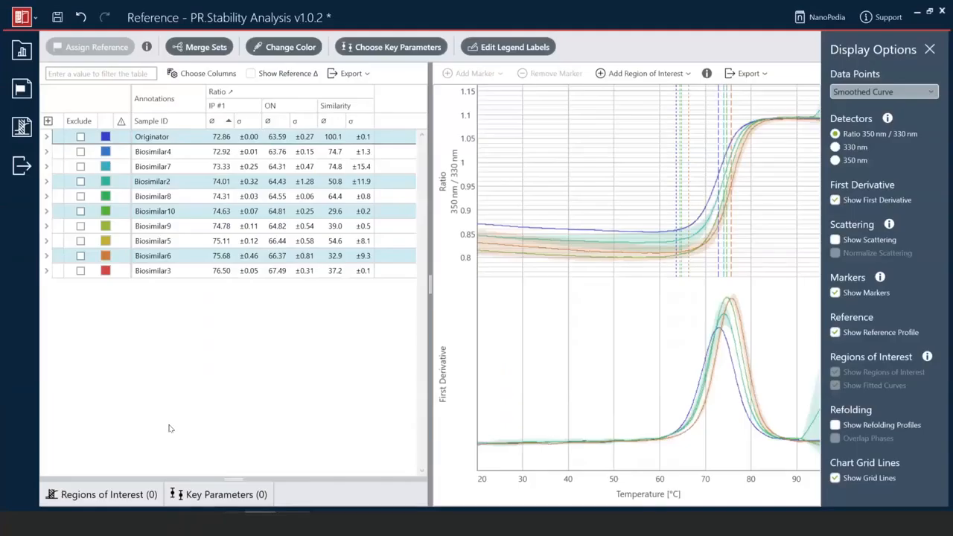
Review the batch export settings for presets, samples, raw data, data table and chart, and close them without exporting.
click(21, 167)
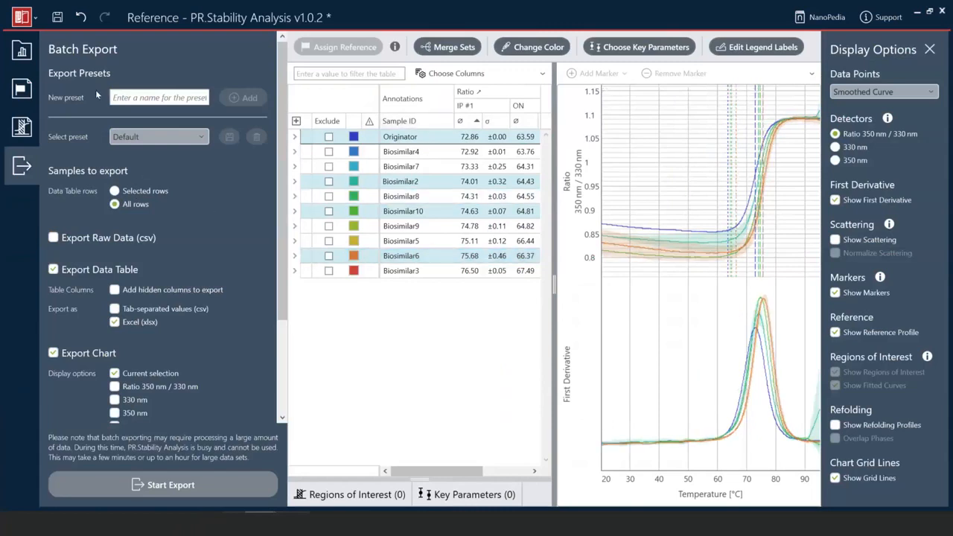
scroll(207, 295, down, 3)
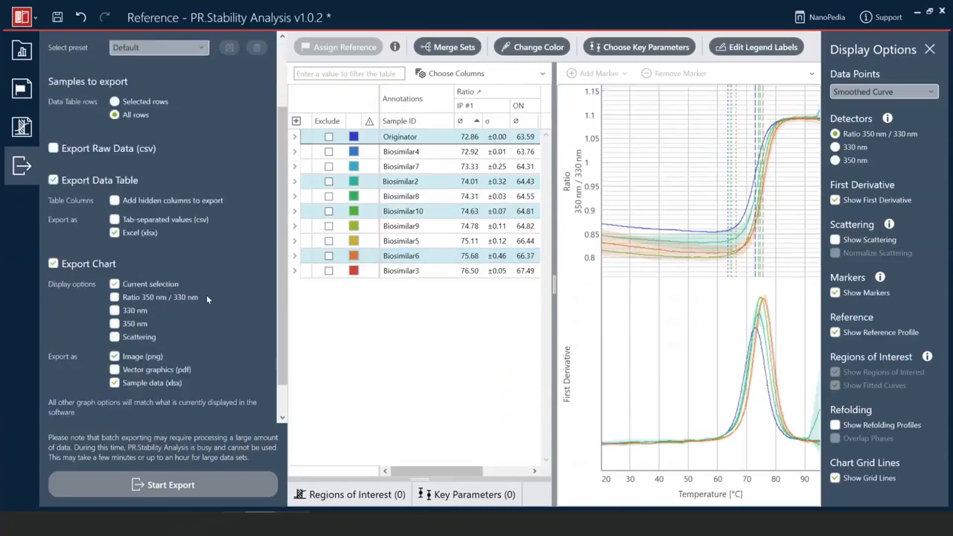
scroll(206, 298, down, 1)
scroll(209, 298, up, 4)
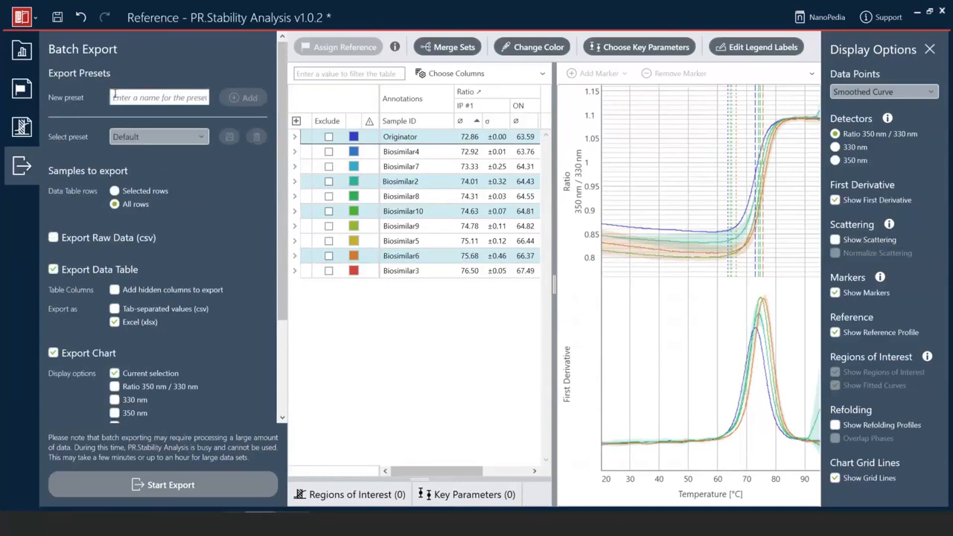
click(115, 95)
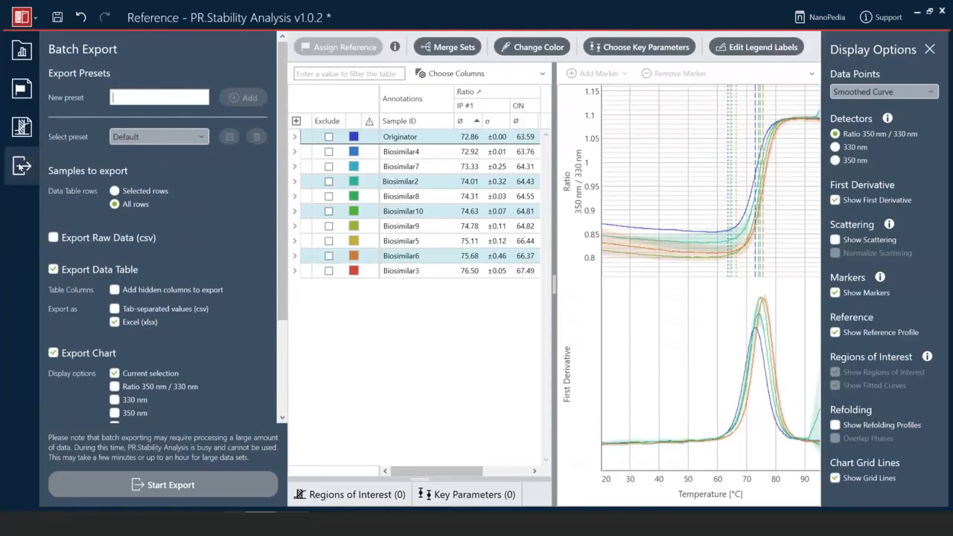
click(22, 166)
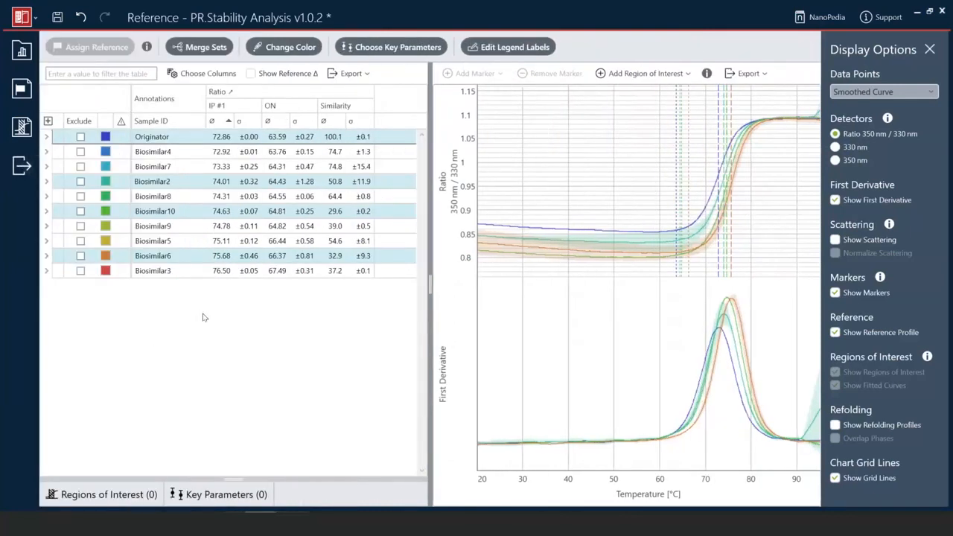
click(227, 255)
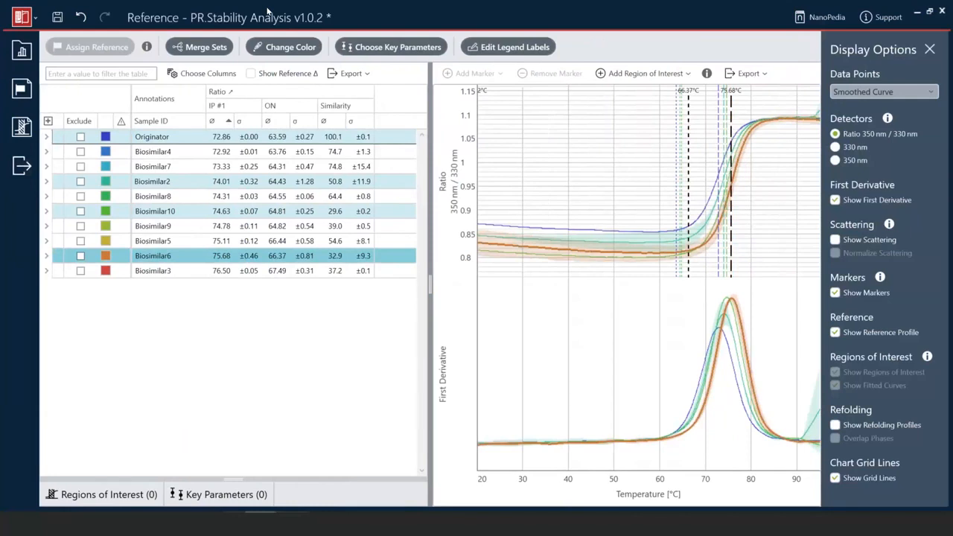
click(287, 368)
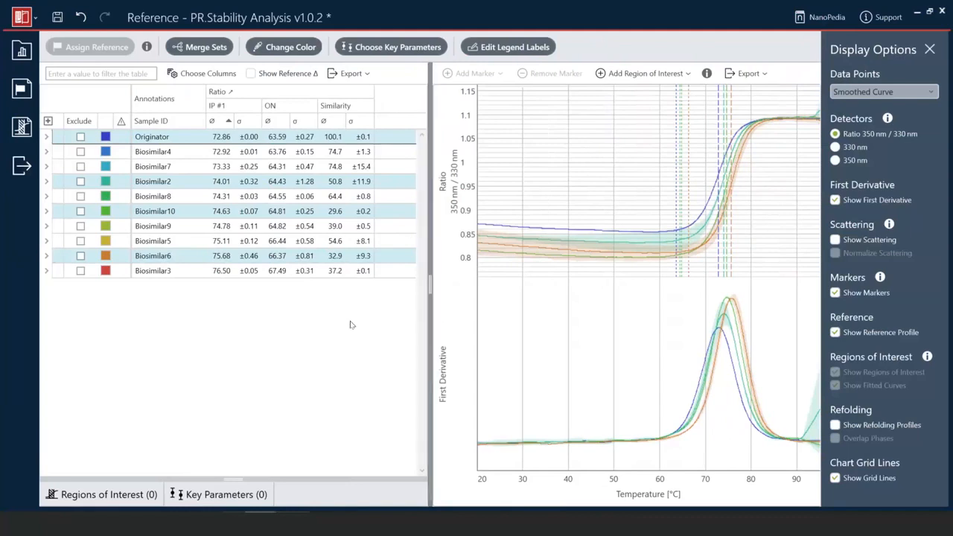
click(368, 256)
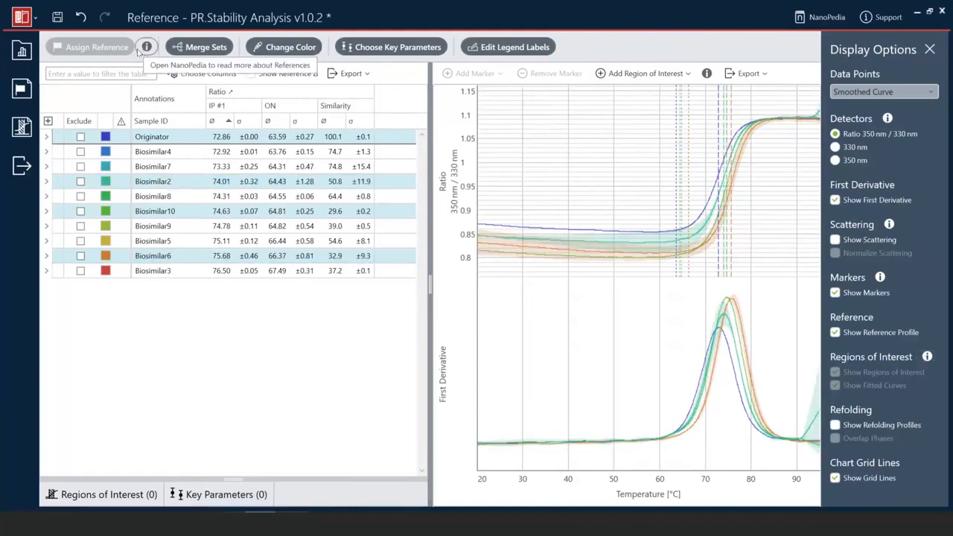
Read the NanoPedia article about References, follow its link to Thermal shift assay, and collapse the Science topics.
click(146, 46)
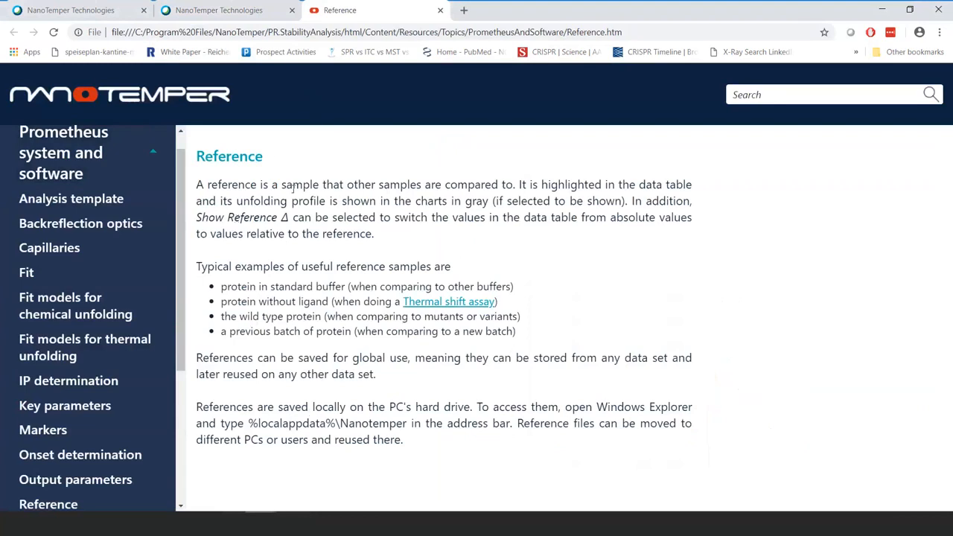
click(419, 302)
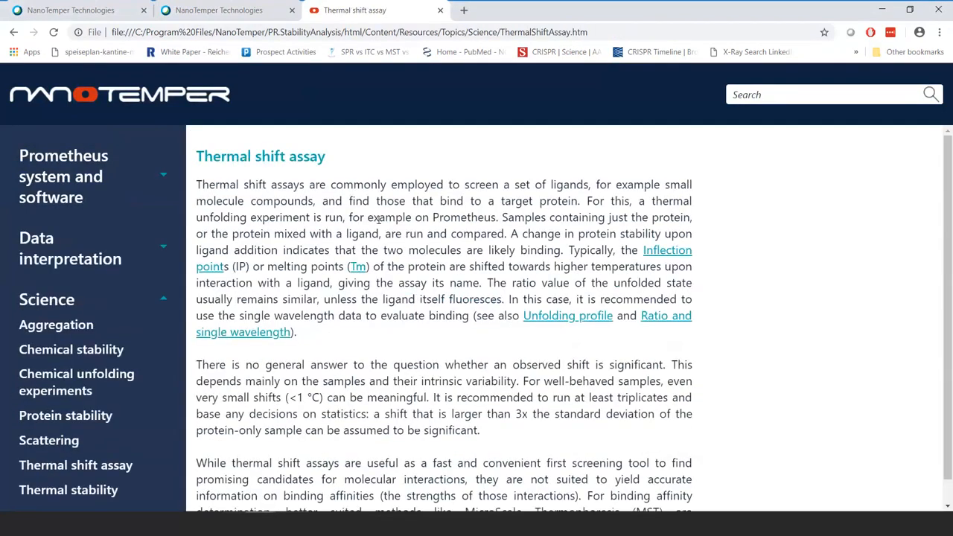
click(164, 302)
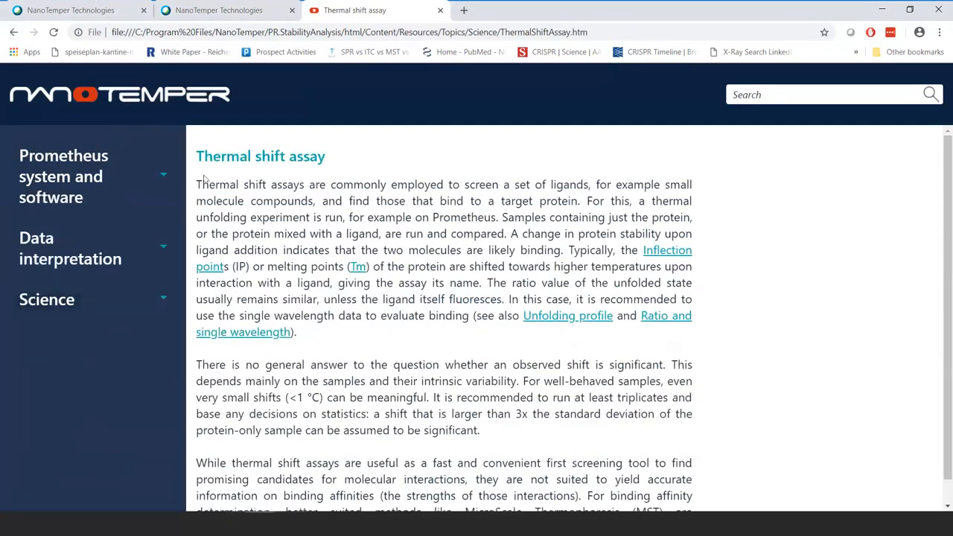